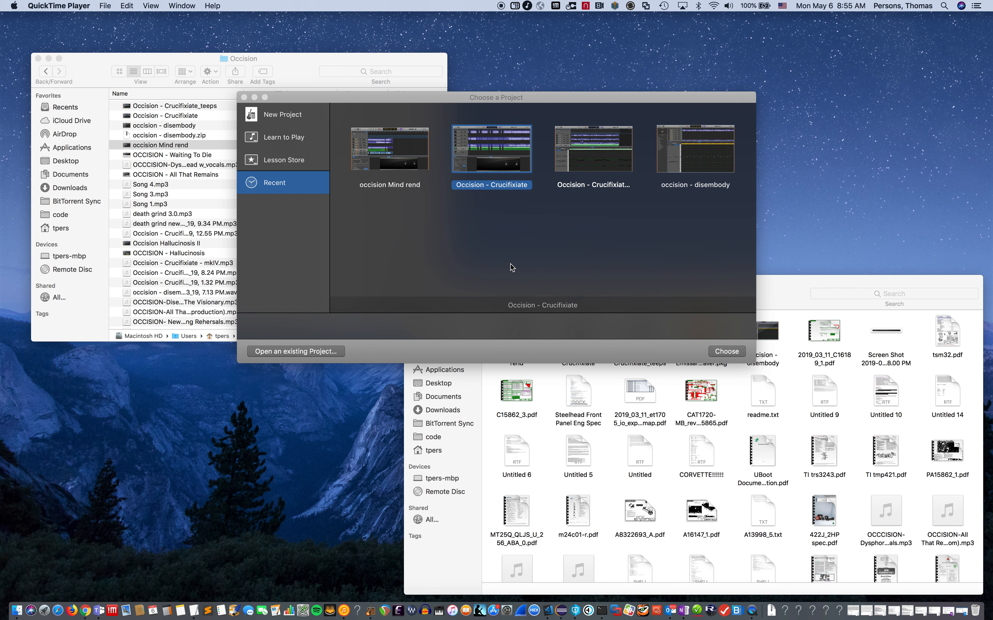
Open the recent project Occision - Crucifixiate and rename the untitled track holding the green MIDI regions to Drums
{"action": "double_click", "coordinate": [485, 152]}
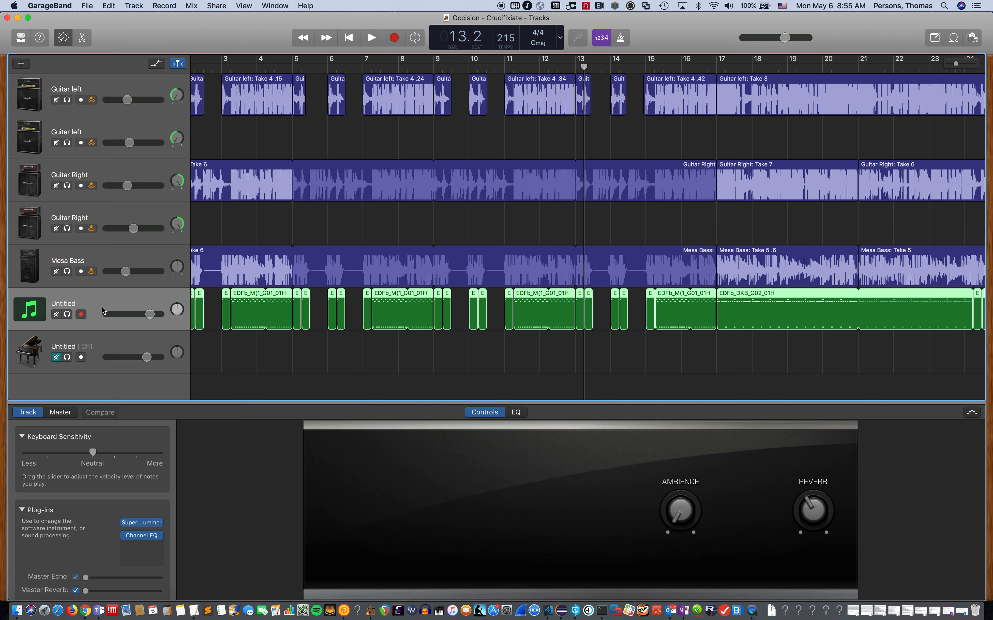
{"action": "double_click", "coordinate": [65, 304]}
{"action": "type", "text": "Drums"}
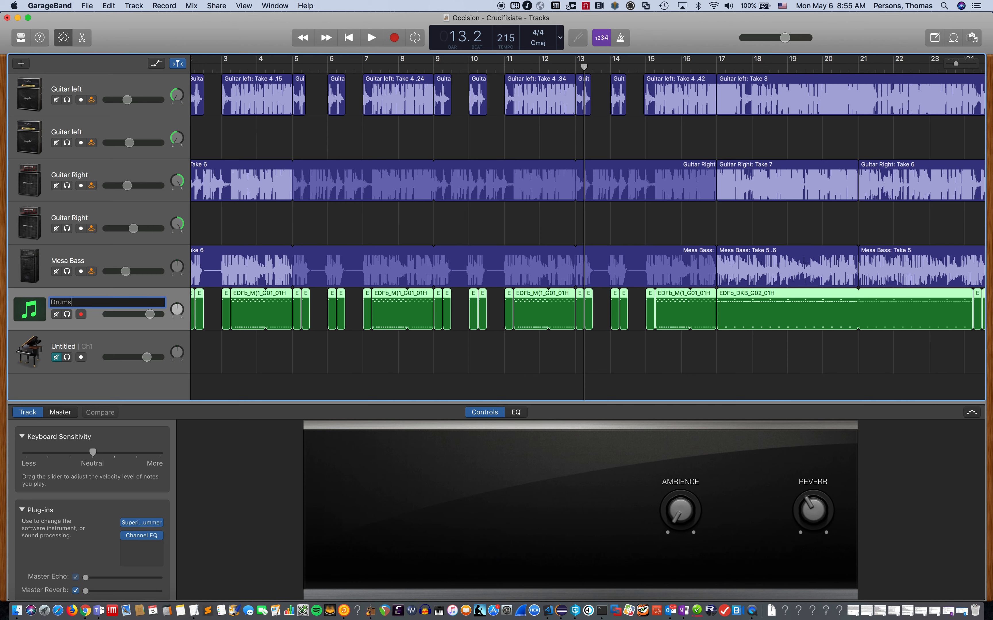
{"action": "key", "text": "Return"}
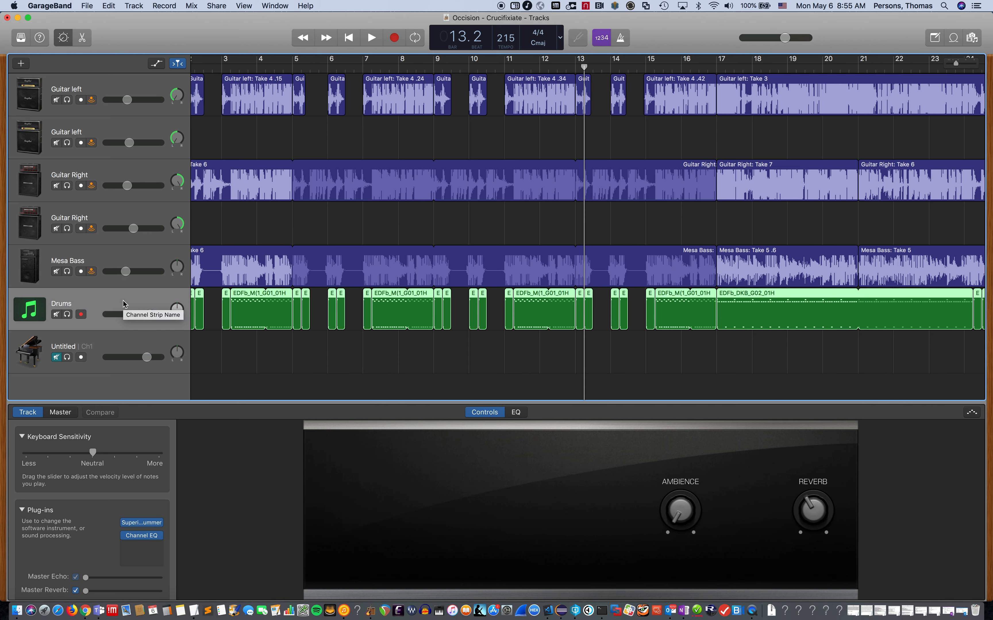
Delete the empty untitled piano track below the Drums track
{"action": "left_click", "coordinate": [127, 343]}
{"action": "right_click", "coordinate": [126, 343]}
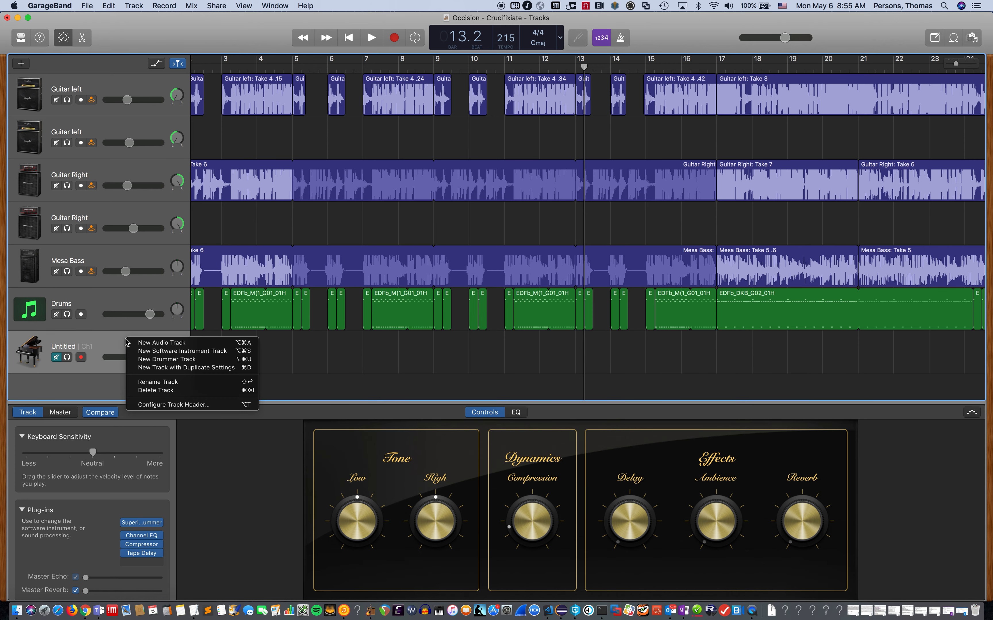
{"action": "left_click", "coordinate": [156, 390]}
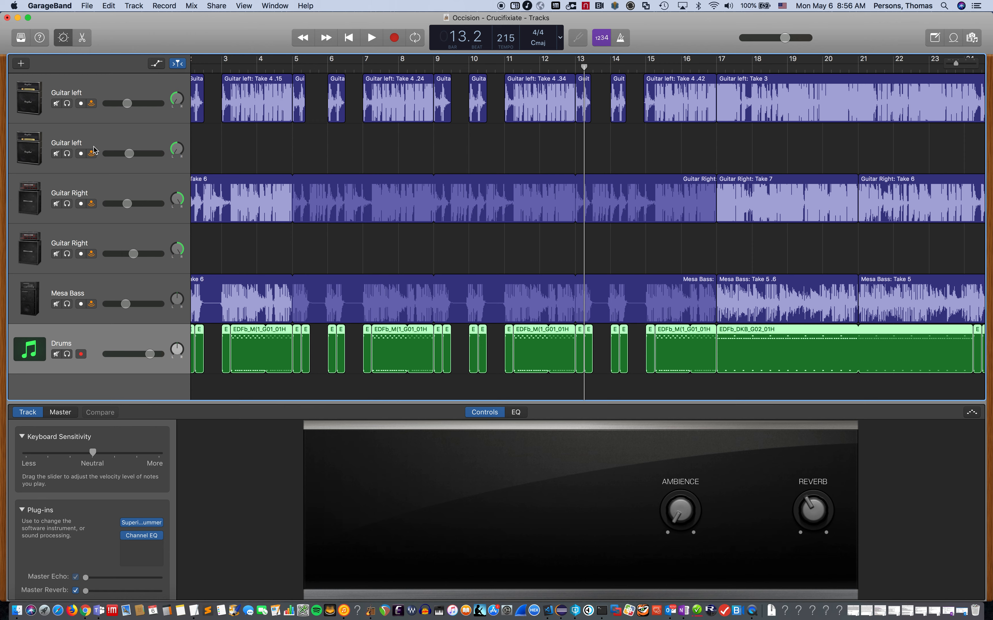
Rename the second Guitar left track to Solo left
{"action": "double_click", "coordinate": [68, 141]}
{"action": "left_click", "coordinate": [68, 142]}
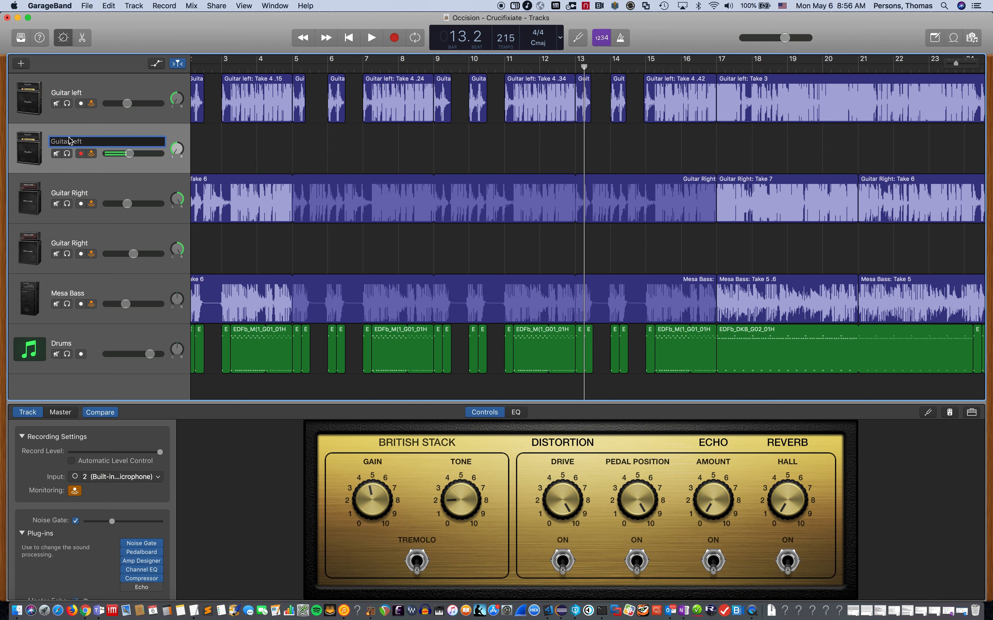
{"action": "key", "text": "BackSpace"}
{"action": "key", "text": "BackSpace"}
{"action": "key", "text": "BackSpace"}
{"action": "key", "text": "BackSpace"}
{"action": "key", "text": "BackSpace"}
{"action": "key", "text": "BackSpace"}
{"action": "type", "text": "Solo"}
{"action": "key", "text": "Return"}
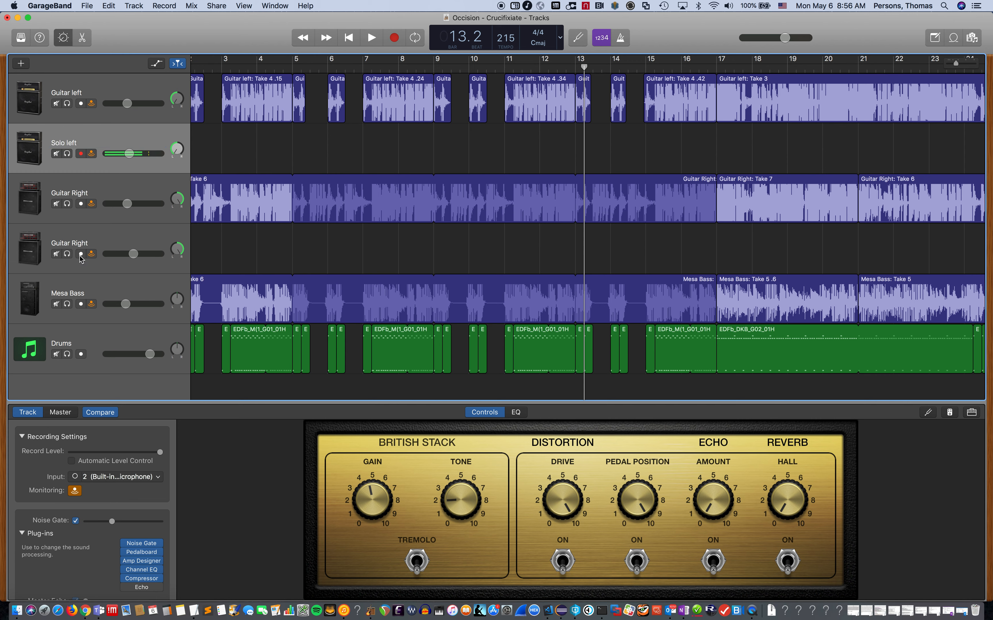
Rename the second Guitar Right track to Solo Right
{"action": "double_click", "coordinate": [60, 242]}
{"action": "left_click", "coordinate": [63, 243]}
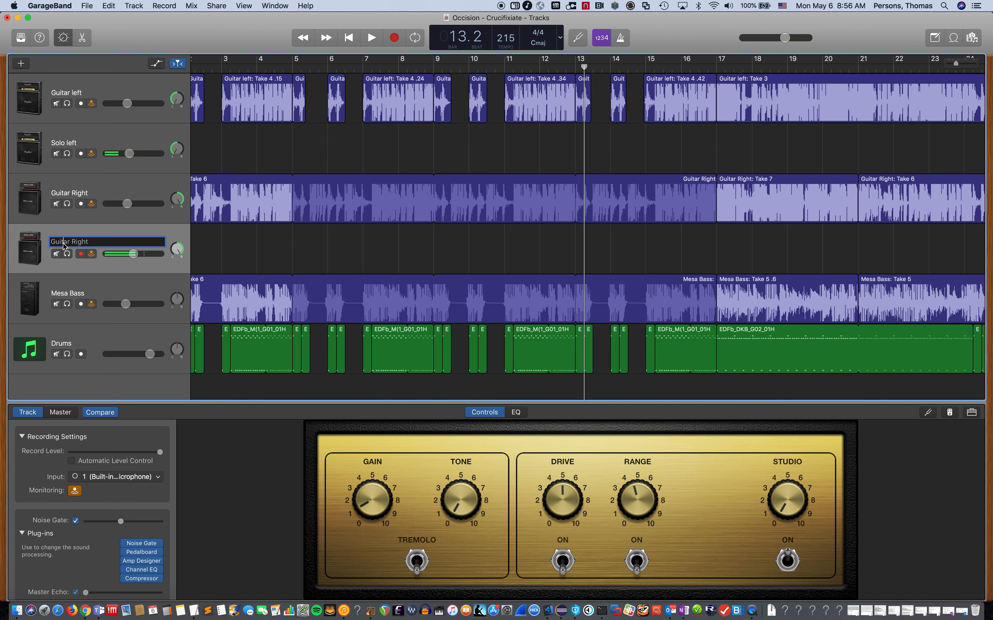
{"action": "double_click", "coordinate": [64, 242]}
{"action": "type", "text": "Solo"}
{"action": "key", "text": "Return"}
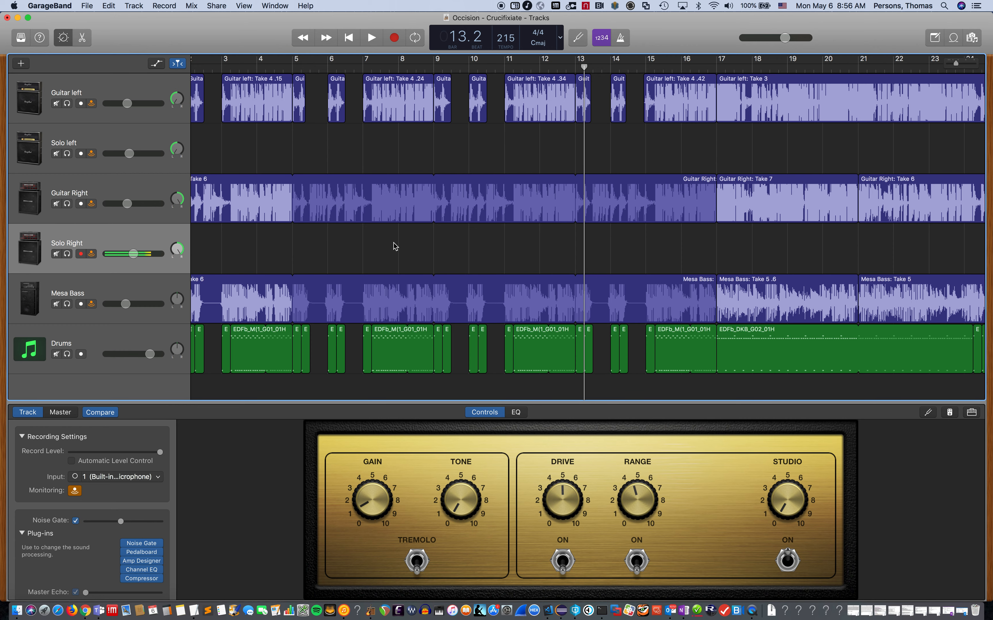
Shorten the project by moving its end marker back to just after the last regions
{"action": "scroll", "coordinate": [479, 240], "scroll_direction": "down", "scroll_amount": 10}
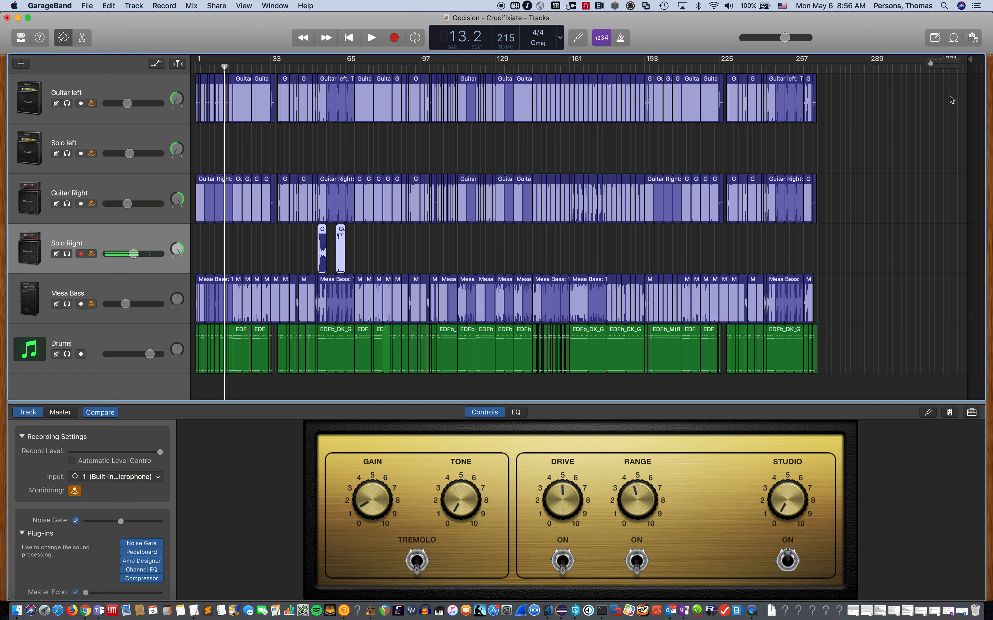
{"action": "left_click", "coordinate": [967, 61]}
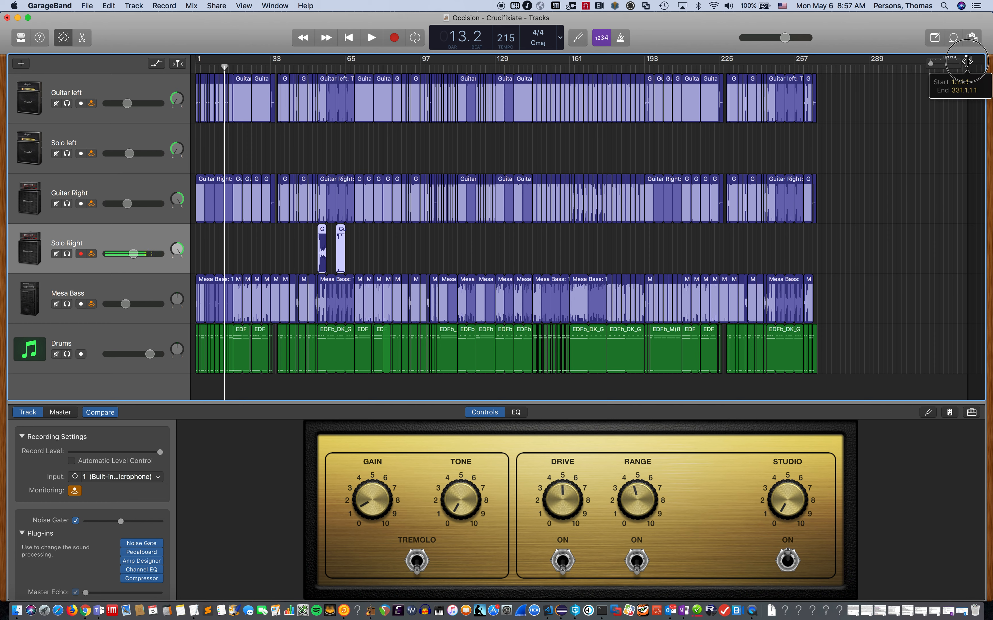
{"action": "left_click_drag", "start_coordinate": [966, 61], "coordinate": [964, 60]}
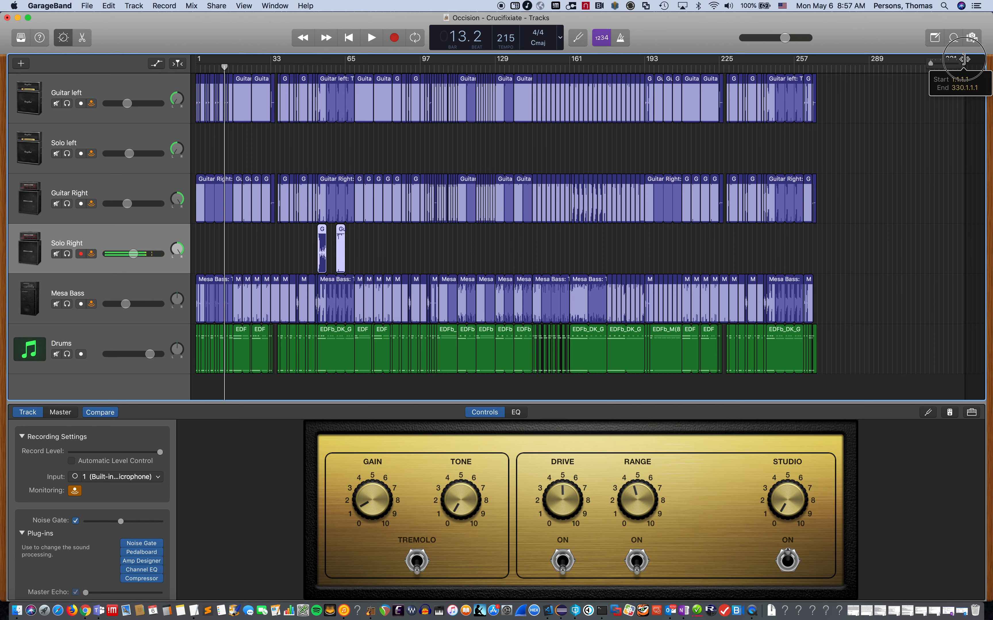
{"action": "left_click_drag", "start_coordinate": [964, 60], "coordinate": [821, 62]}
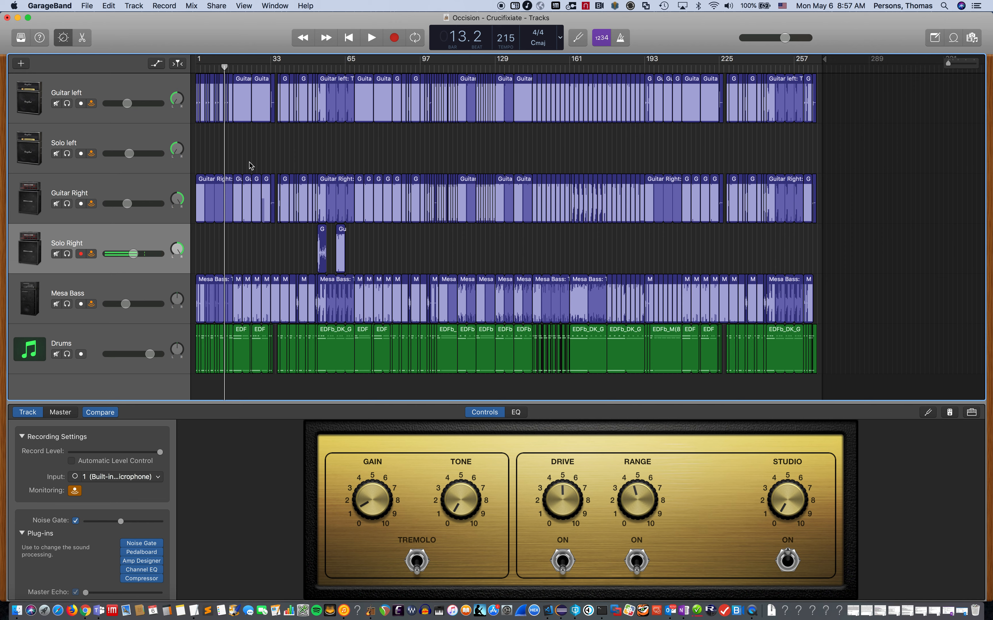
Configure the track headers to show the Track Lock control
{"action": "right_click", "coordinate": [125, 89]}
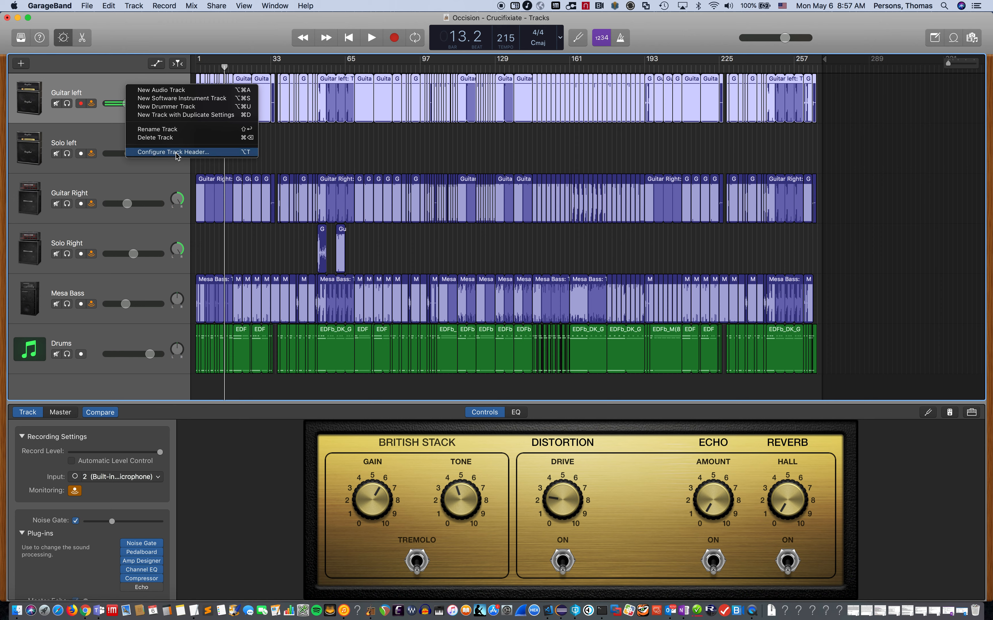
{"action": "left_click", "coordinate": [187, 152]}
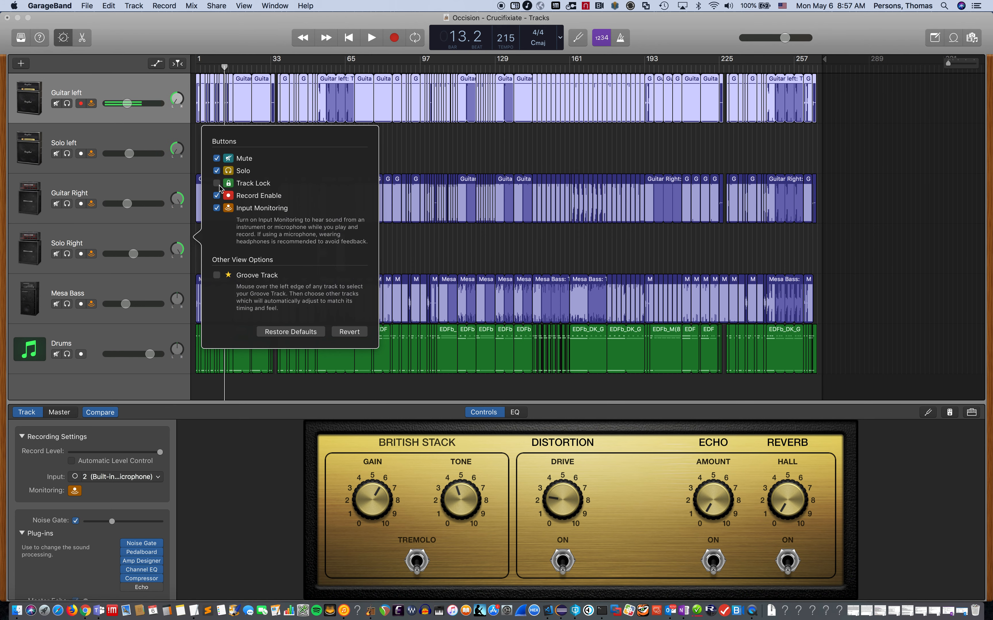
{"action": "left_click", "coordinate": [217, 183]}
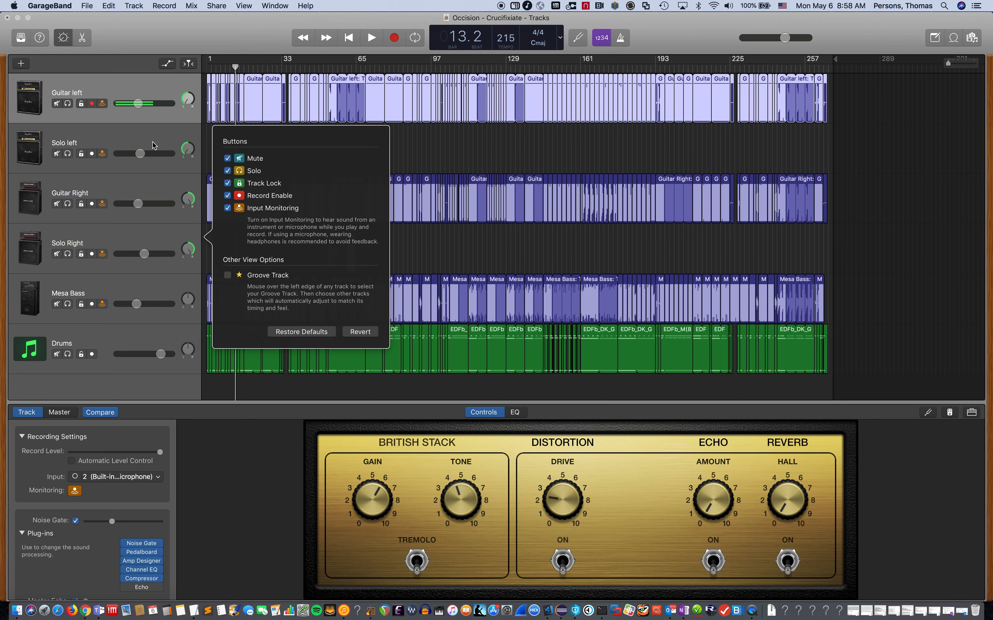
{"action": "left_click", "coordinate": [119, 85]}
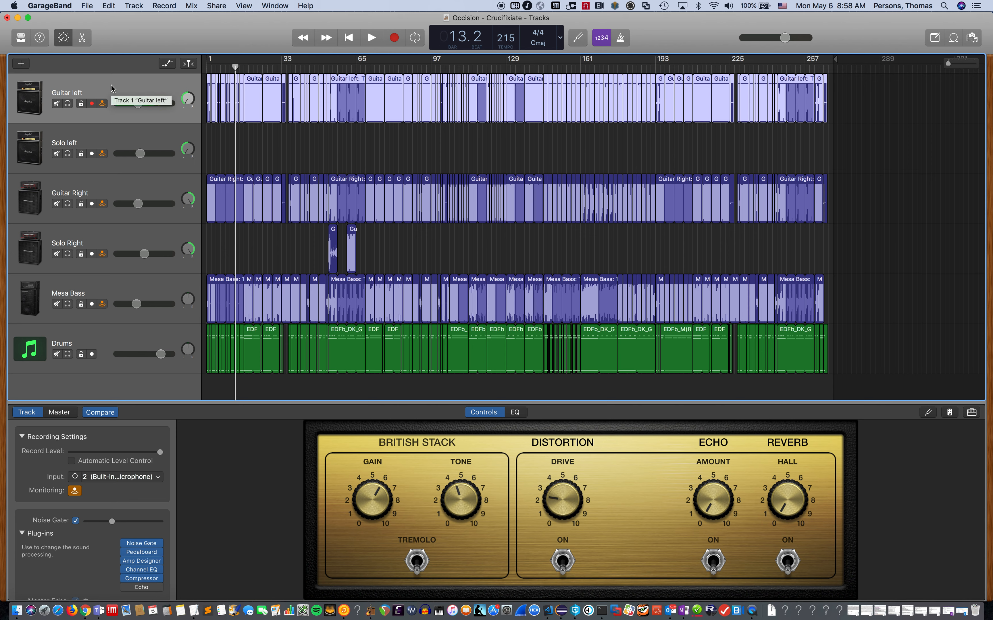
Lock the Guitar left, Guitar Right, Solo Right and Mesa Bass tracks
{"action": "left_click", "coordinate": [81, 105]}
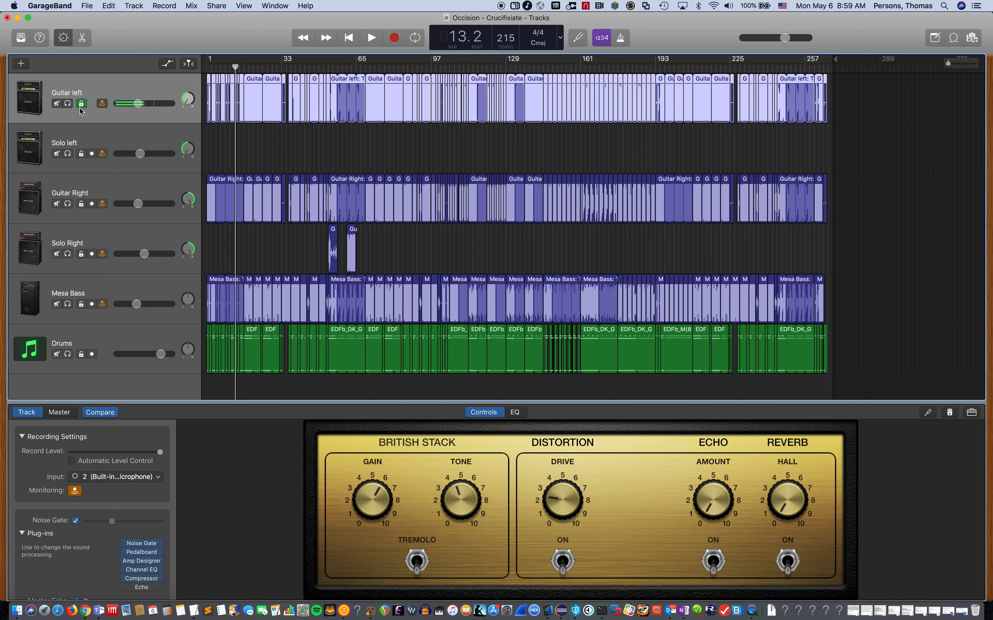
{"action": "left_click", "coordinate": [81, 204]}
{"action": "left_click", "coordinate": [81, 253]}
{"action": "left_click", "coordinate": [83, 306]}
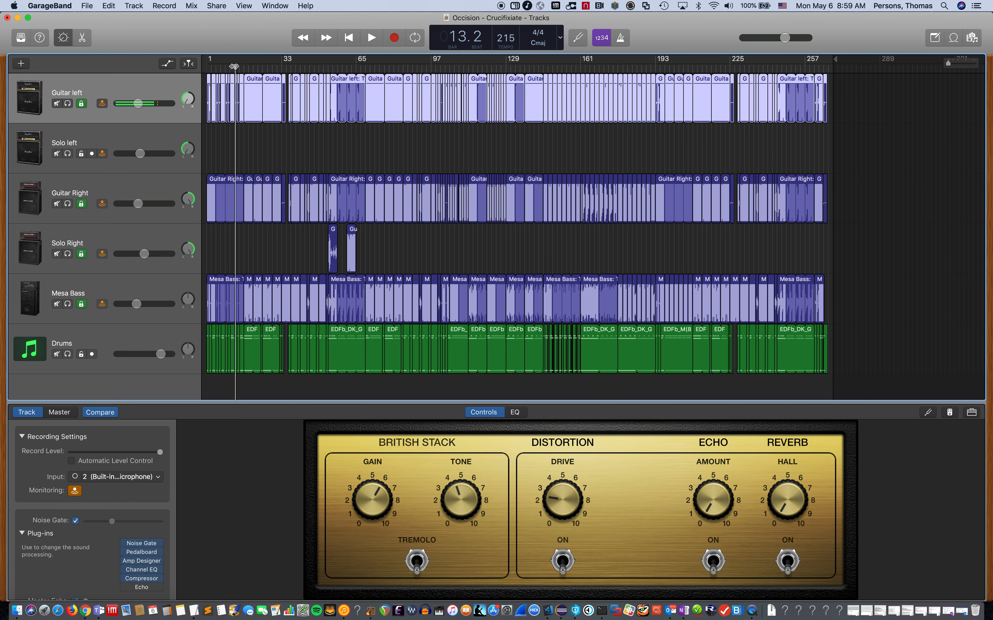
Move the playhead to the start of the project and play the song
{"action": "left_click_drag", "start_coordinate": [235, 68], "coordinate": [183, 75]}
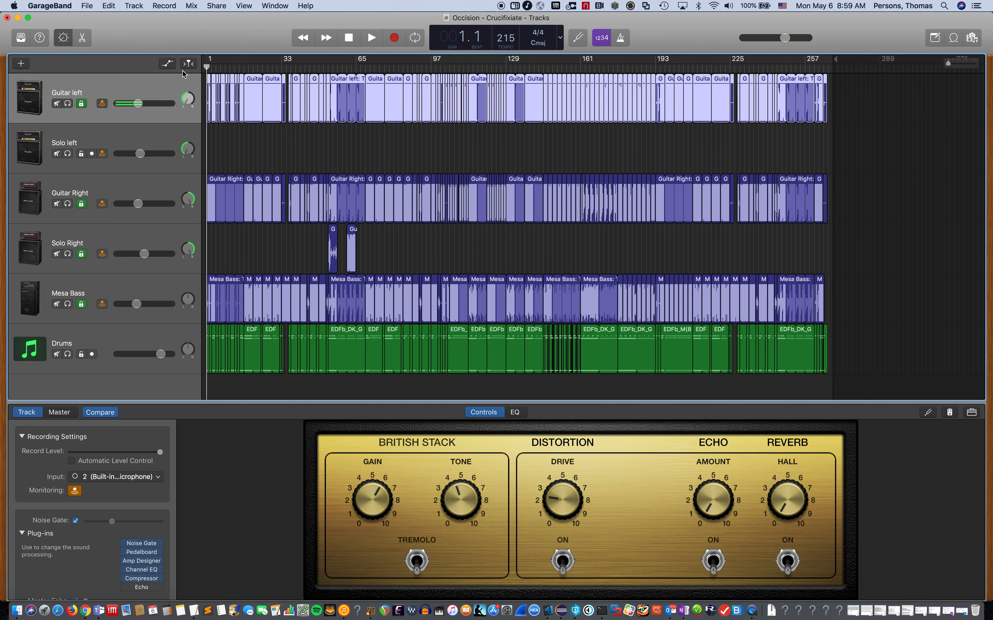
{"action": "left_click", "coordinate": [372, 37]}
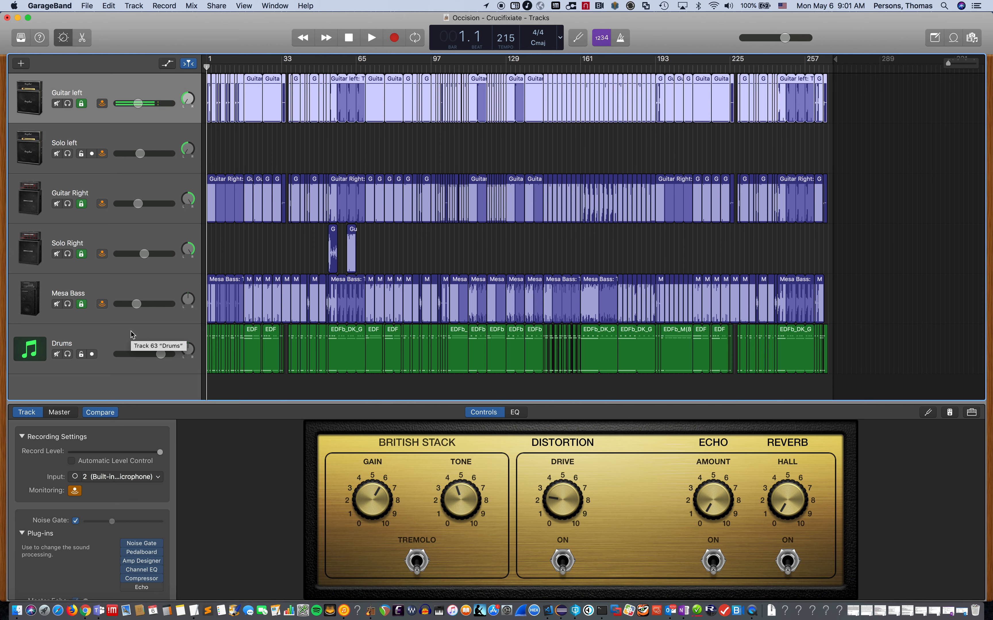
Select all regions on the Drums track, leave the track unlocked, and join them into one region
{"action": "left_click", "coordinate": [100, 342]}
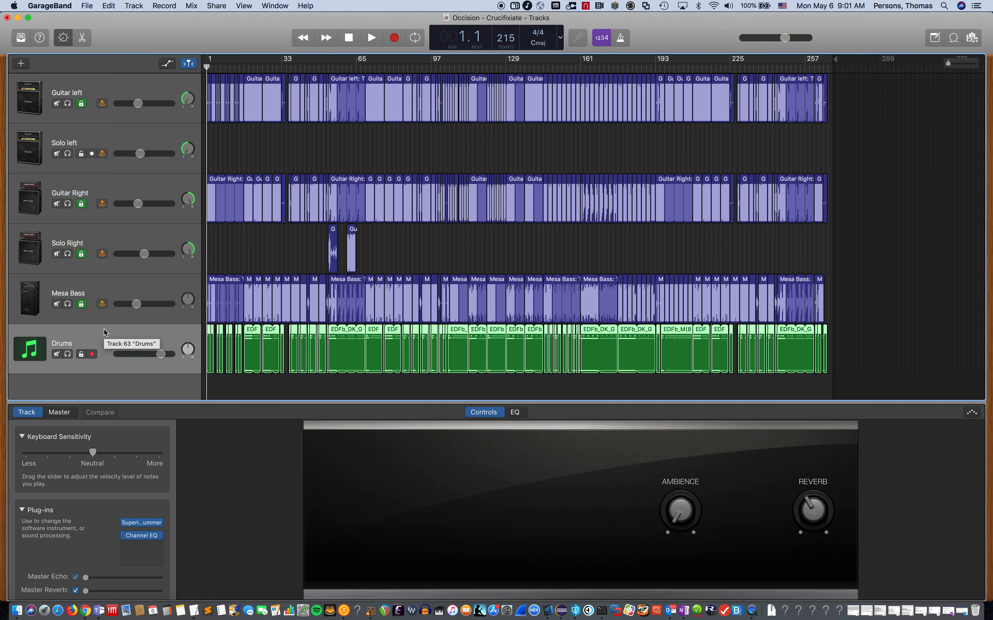
{"action": "left_click", "coordinate": [82, 355]}
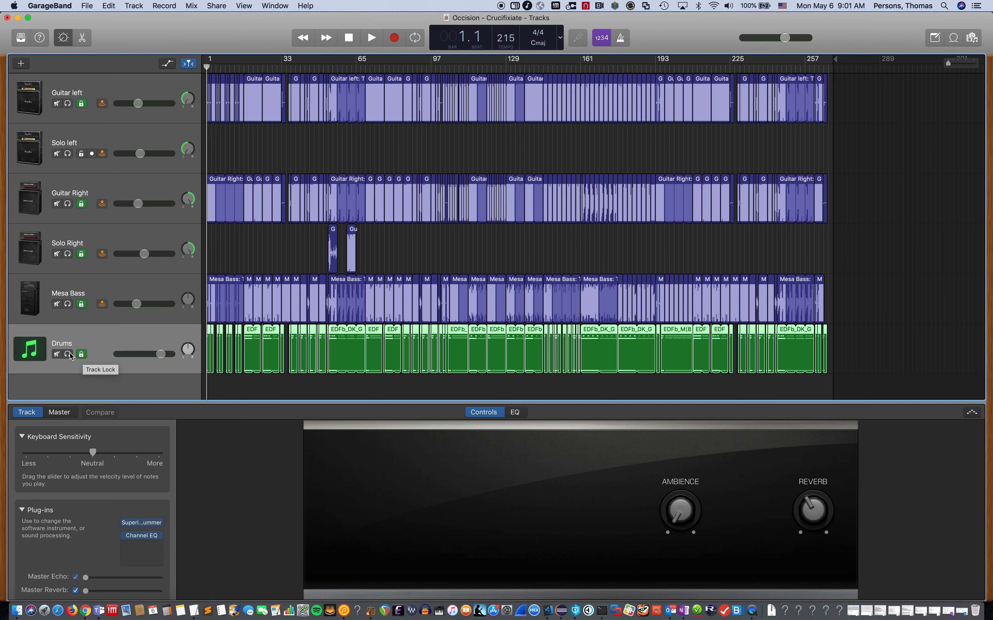
{"action": "left_click", "coordinate": [81, 355]}
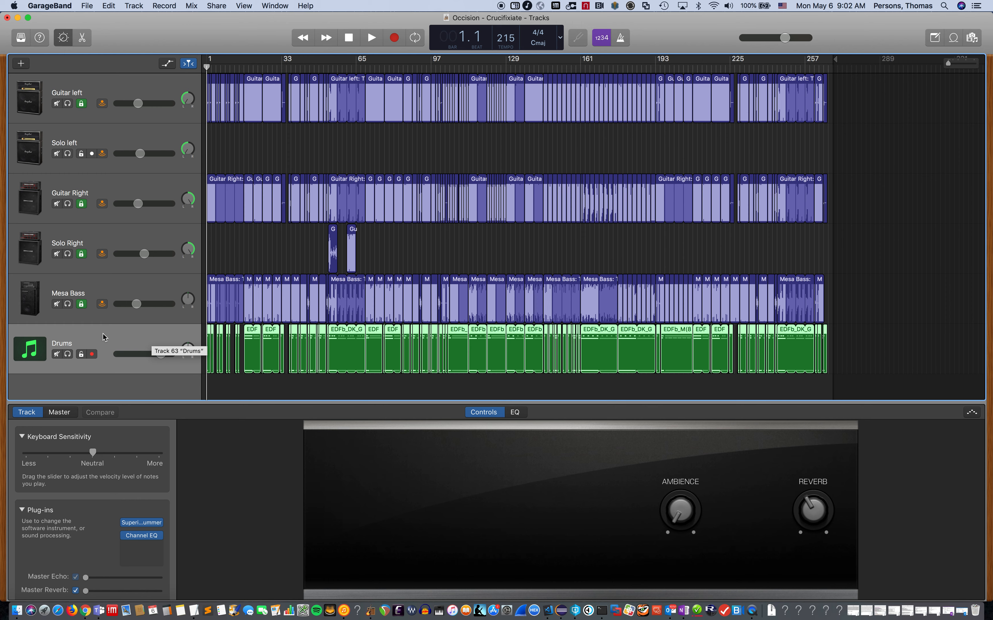
{"action": "key", "text": "super+j"}
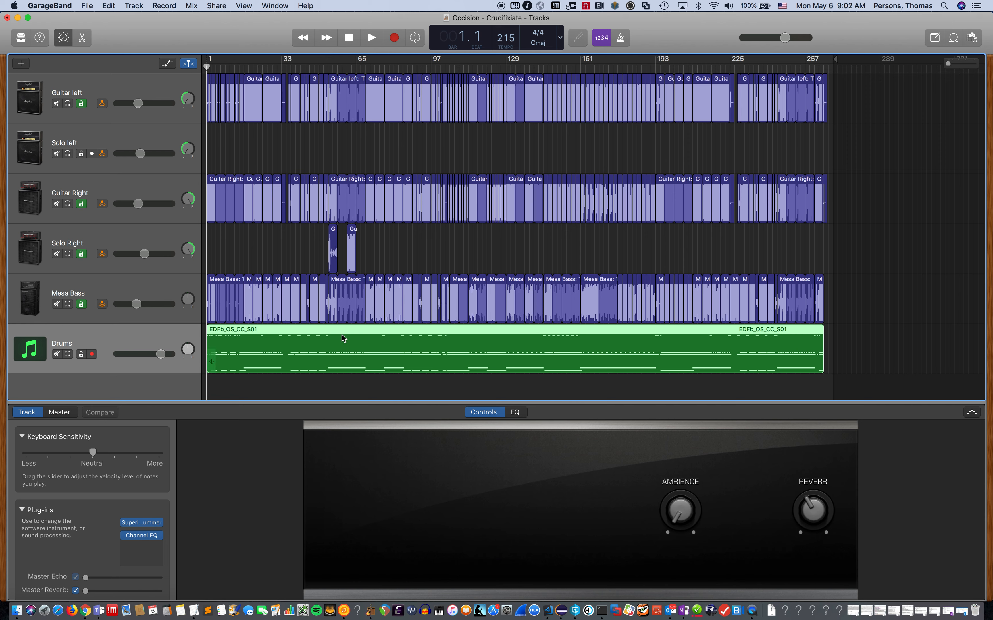
Add the joined drum region to the loop library as a loop named A Drum Track
{"action": "left_click", "coordinate": [86, 5]}
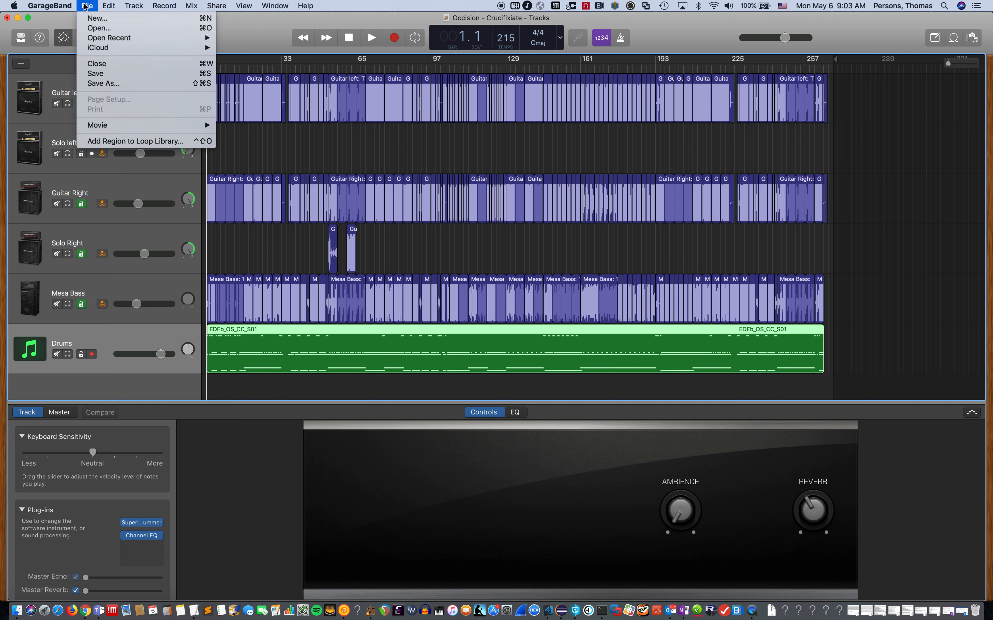
{"action": "left_click", "coordinate": [130, 142]}
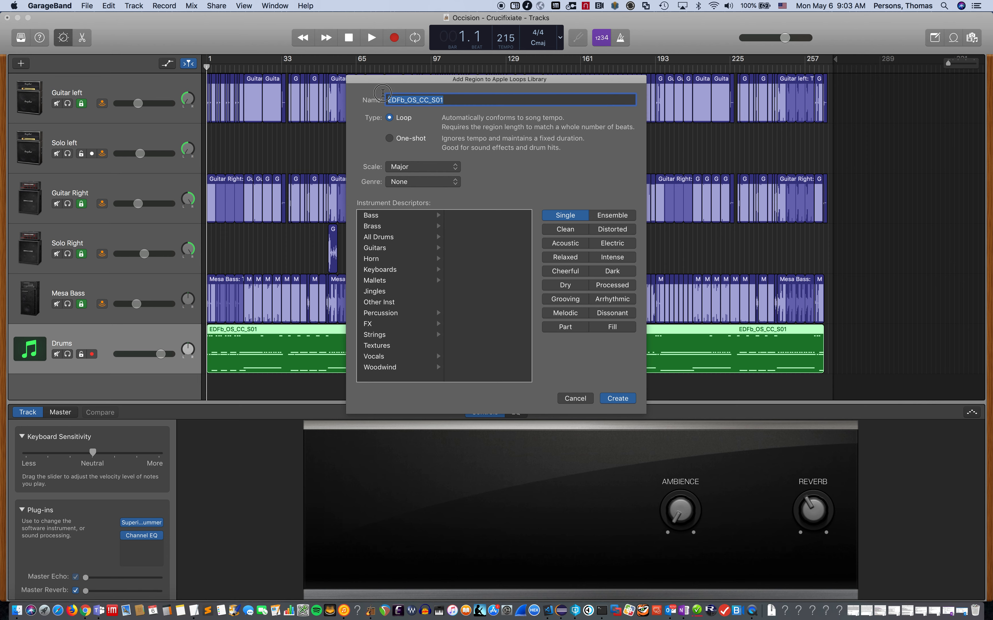
{"action": "type", "text": "D"}
{"action": "key", "text": "BackSpace"}
{"action": "type", "text": "A Drum Track"}
{"action": "left_click", "coordinate": [617, 399]}
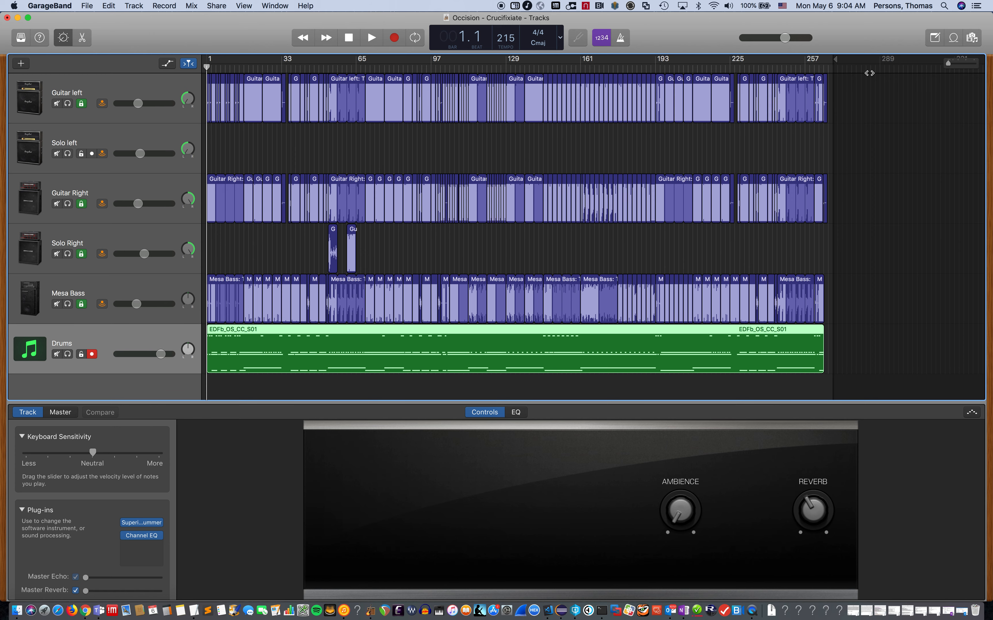
Preview the A Drum Track loop in the loop browser and stop its playback
{"action": "left_click", "coordinate": [953, 37]}
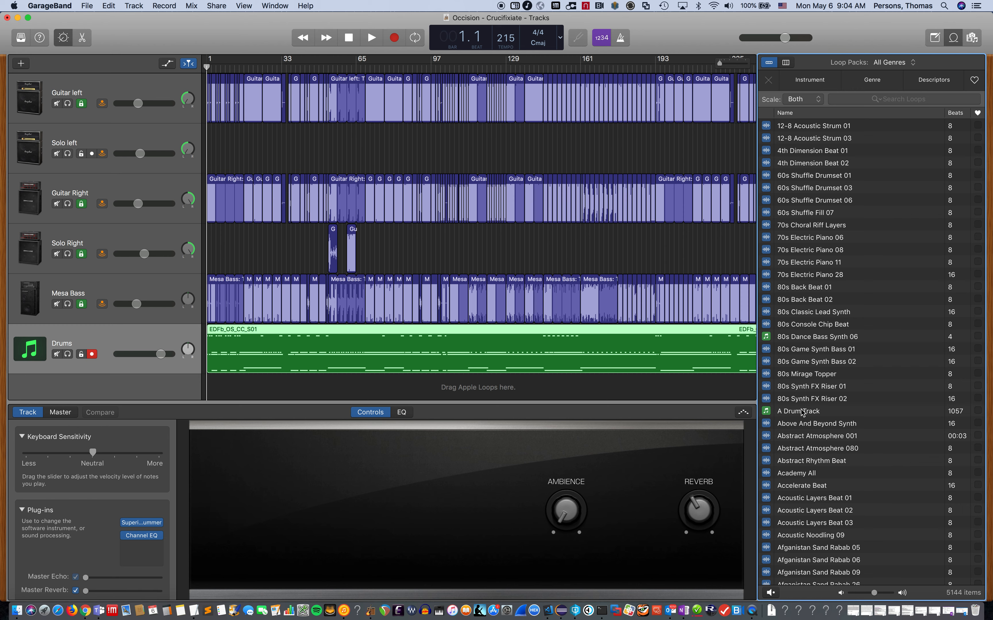
{"action": "left_click", "coordinate": [766, 412]}
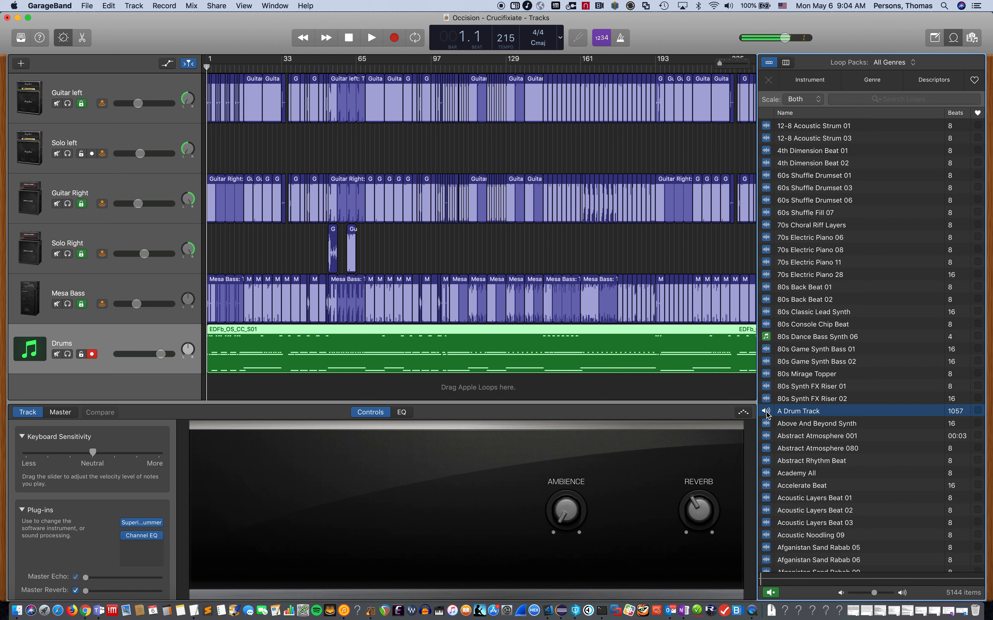
{"action": "left_click", "coordinate": [767, 412]}
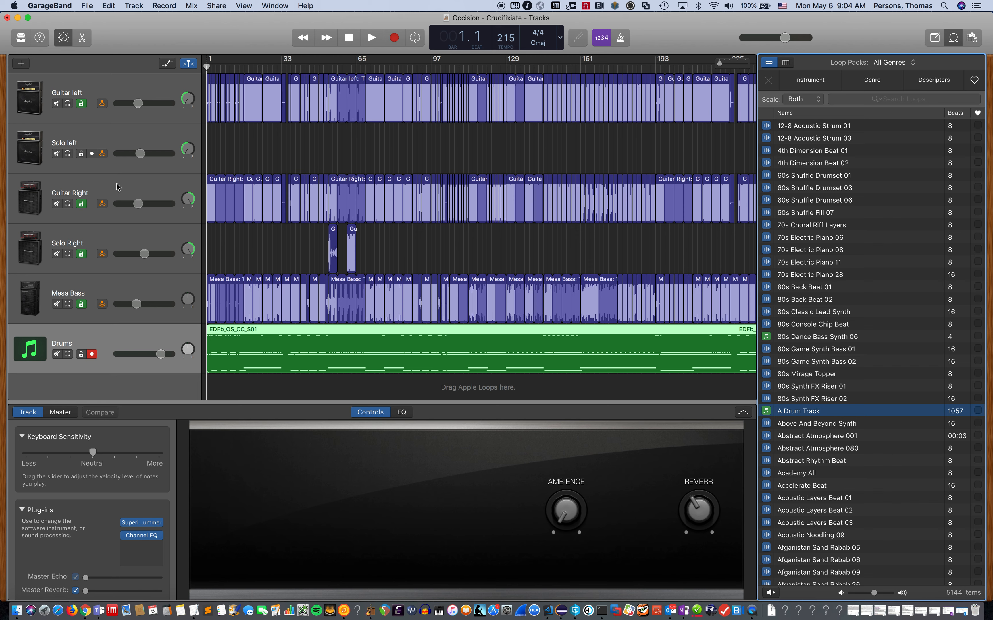
Quit GarageBand without saving the changes to the project
{"action": "left_click", "coordinate": [55, 4]}
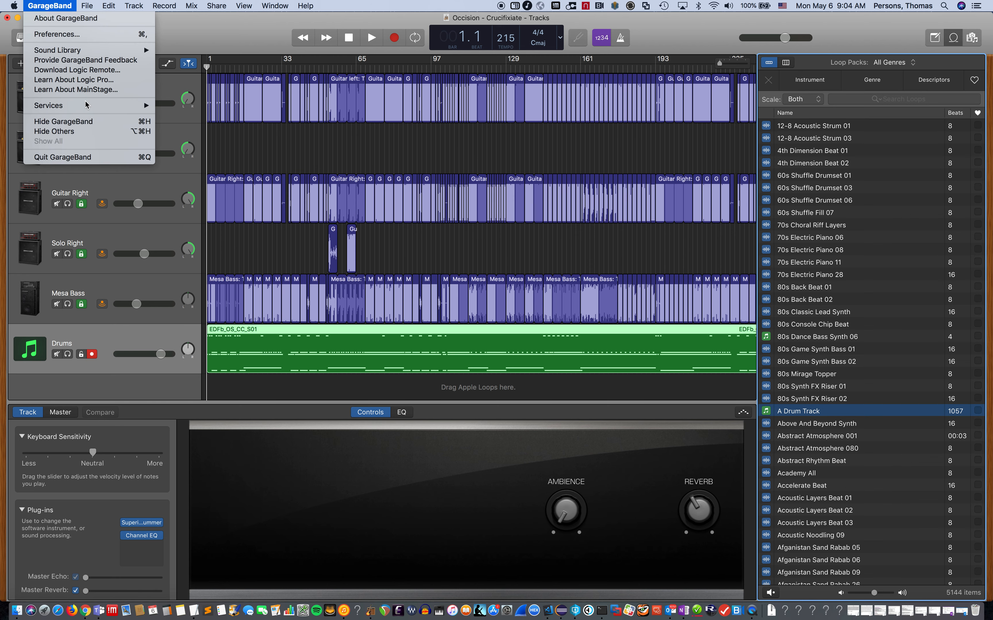
{"action": "left_click", "coordinate": [91, 158]}
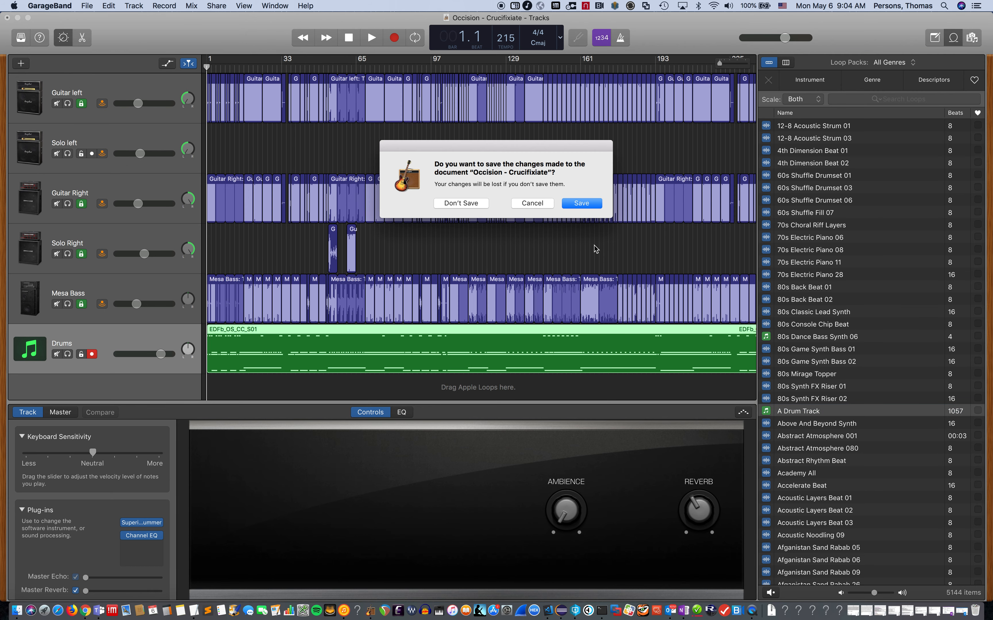
{"action": "left_click", "coordinate": [476, 205]}
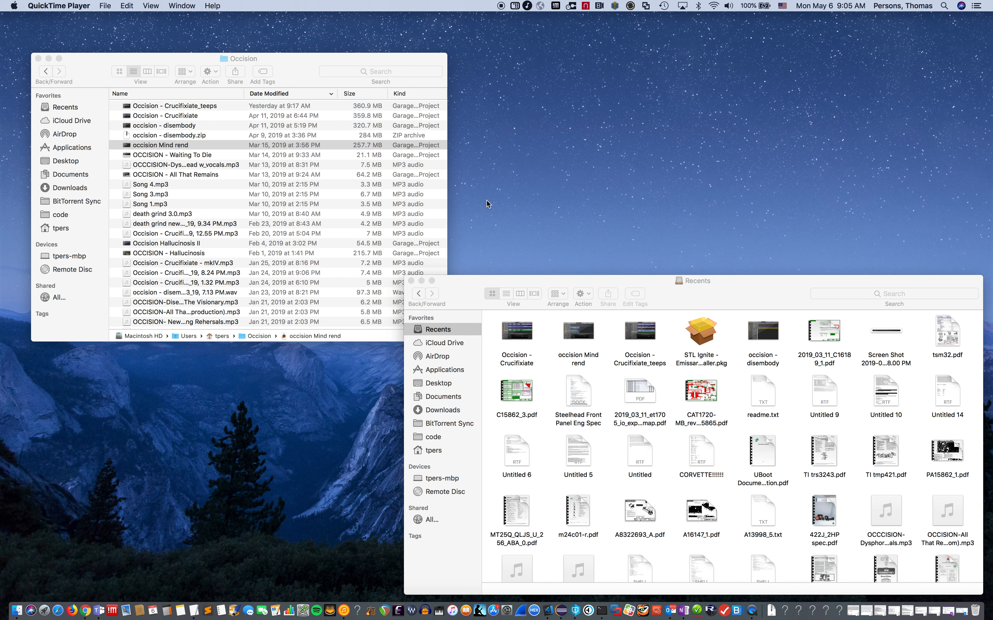
Switch to Chrome and search the web for "download gb2midi.zip"
{"action": "key", "text": "ctrl+Left"}
{"action": "left_click", "coordinate": [441, 218]}
{"action": "type", "text": "download "}
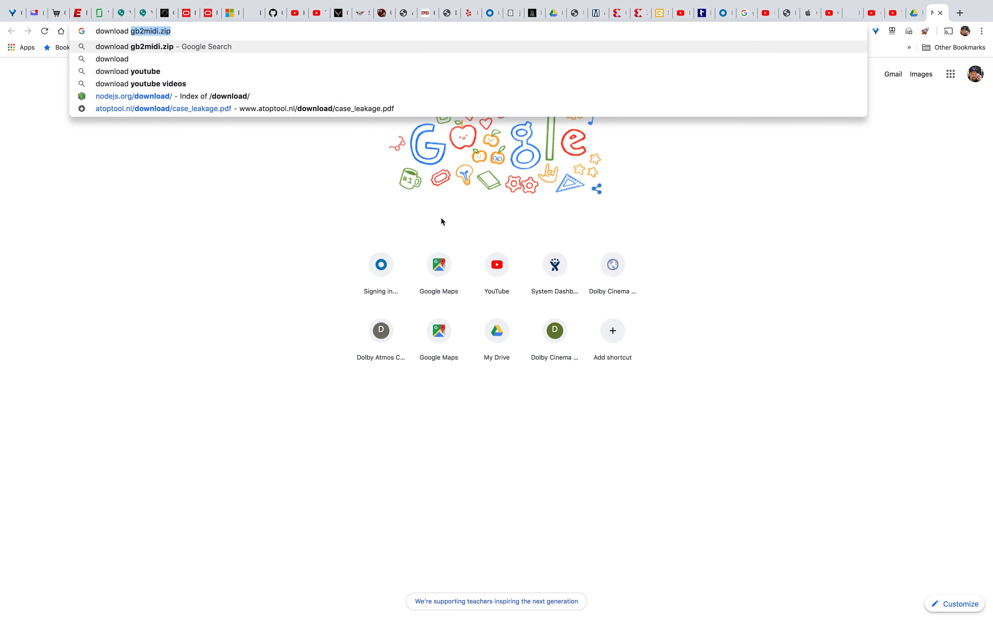
{"action": "type", "text": "gb2midi"}
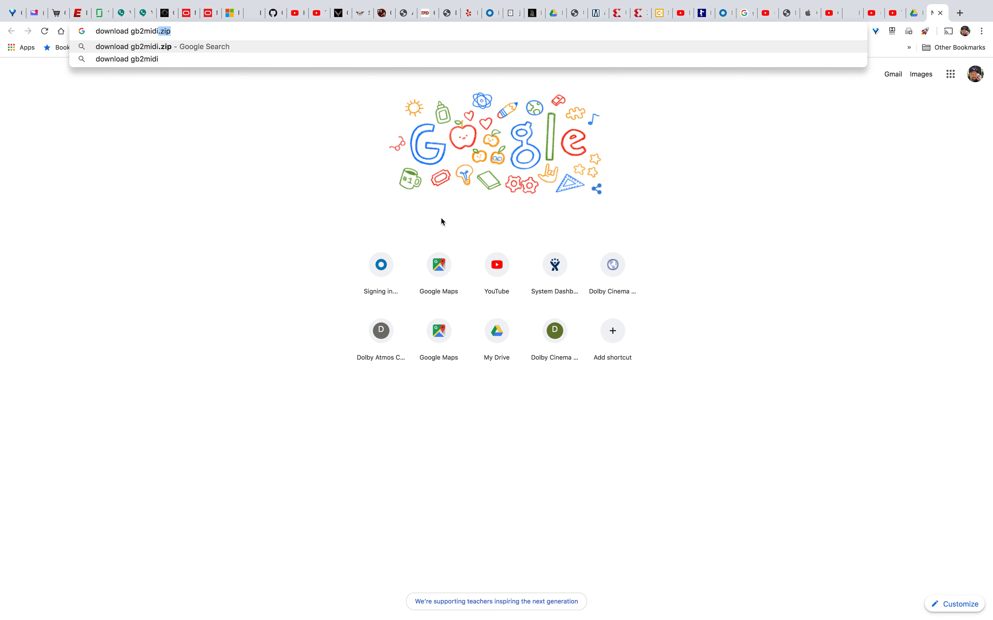
{"action": "type", "text": ".zip"}
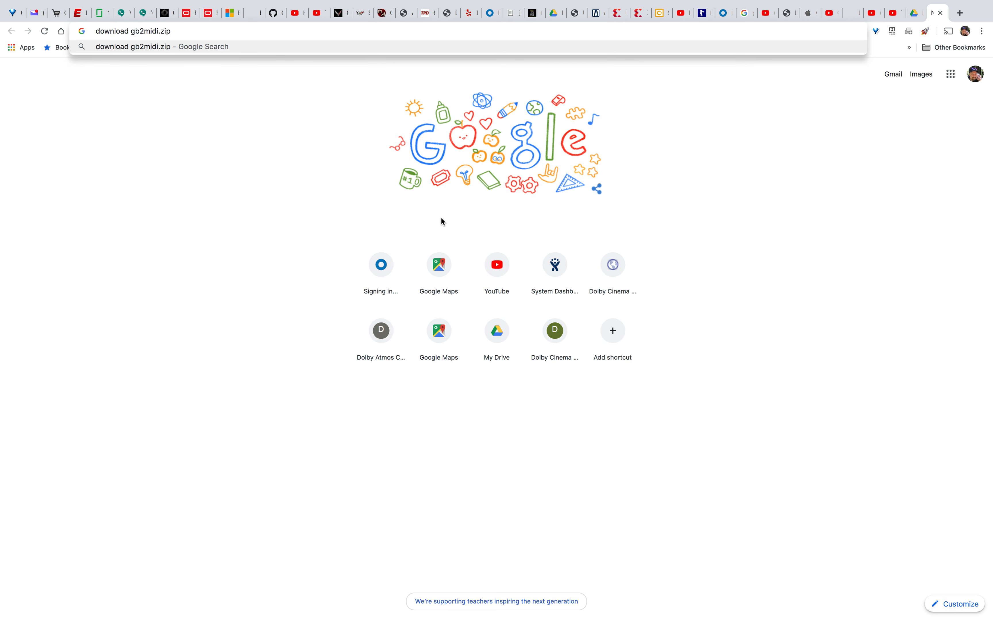
{"action": "key", "text": "Return"}
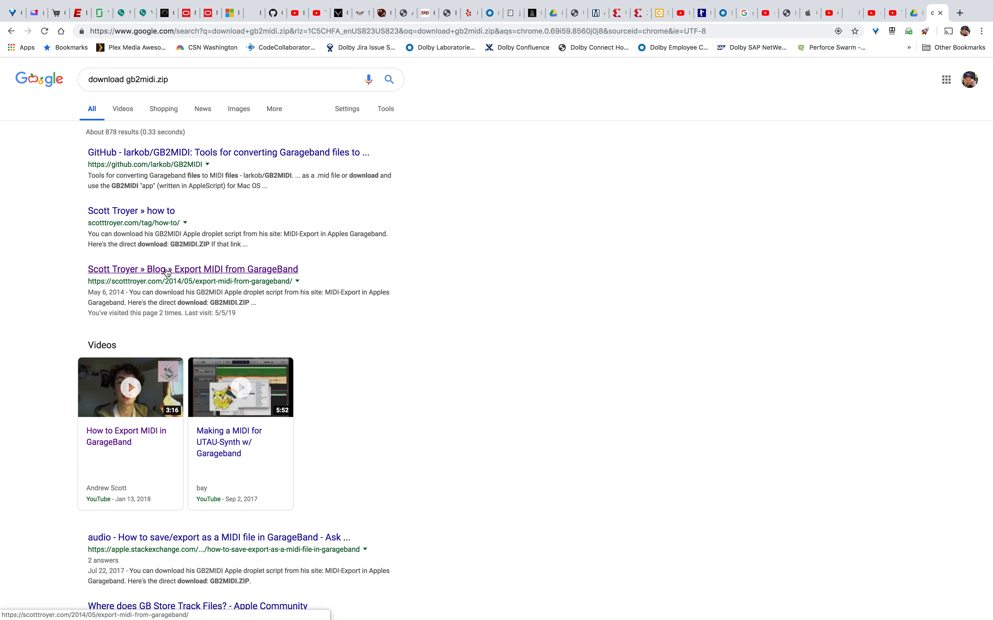
Open the "Export MIDI from GarageBand" article from the search results and download the GB2MIDI.ZIP copy hosted on its site
{"action": "left_click", "coordinate": [194, 273]}
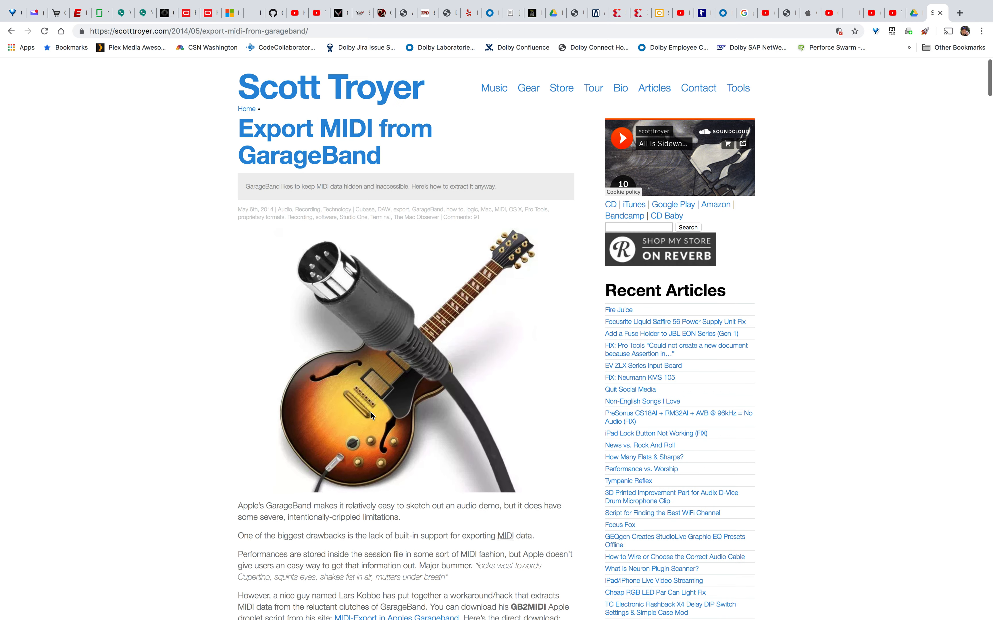
{"action": "scroll", "coordinate": [371, 413], "scroll_direction": "down", "scroll_amount": 5}
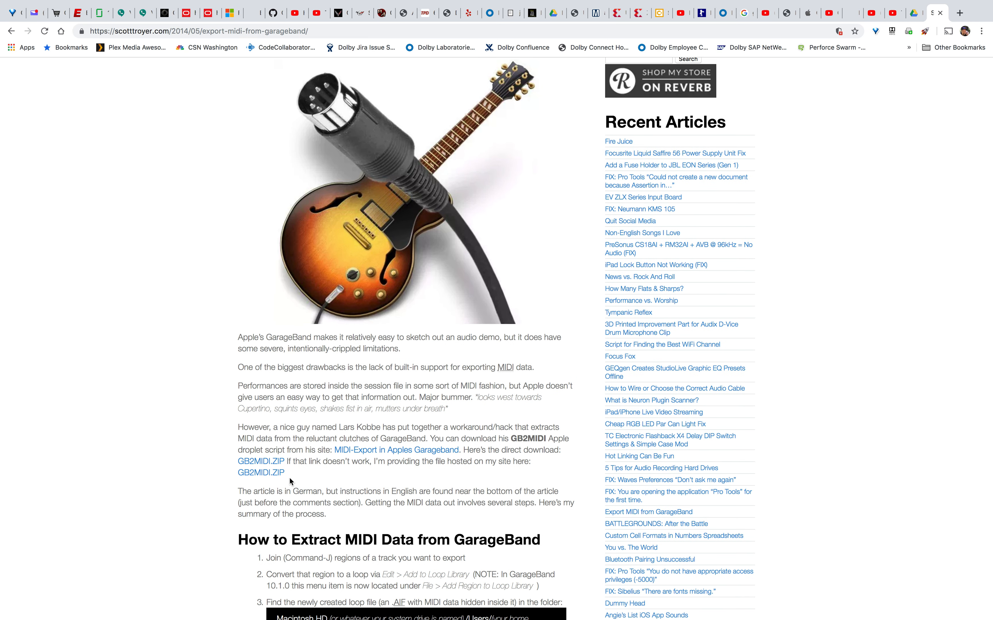
{"action": "left_click", "coordinate": [262, 474]}
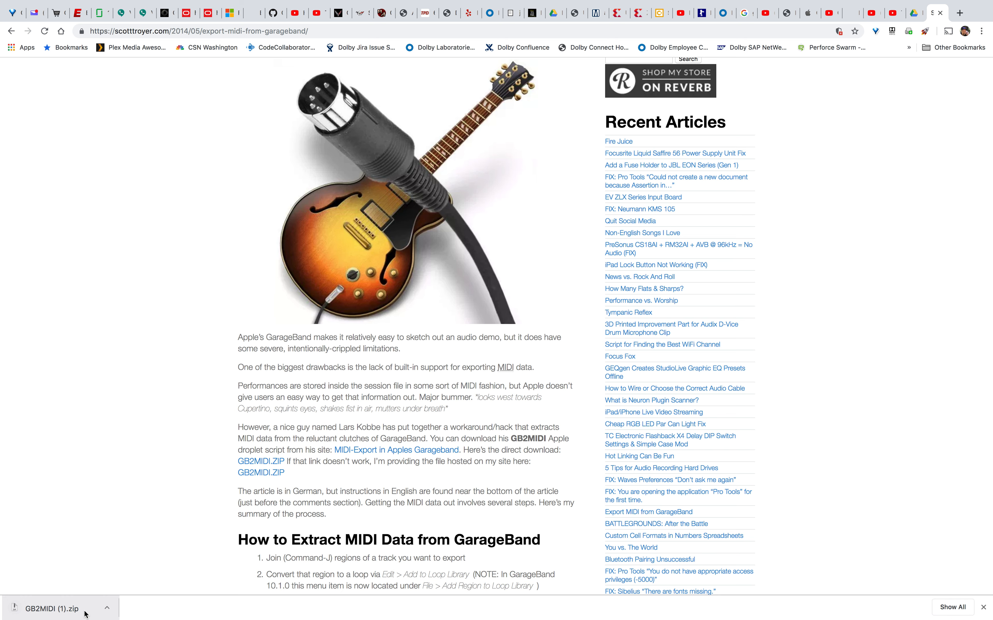
Reveal the downloaded GB2MIDI (1).zip in Finder and unpack the archive
{"action": "left_click", "coordinate": [107, 613]}
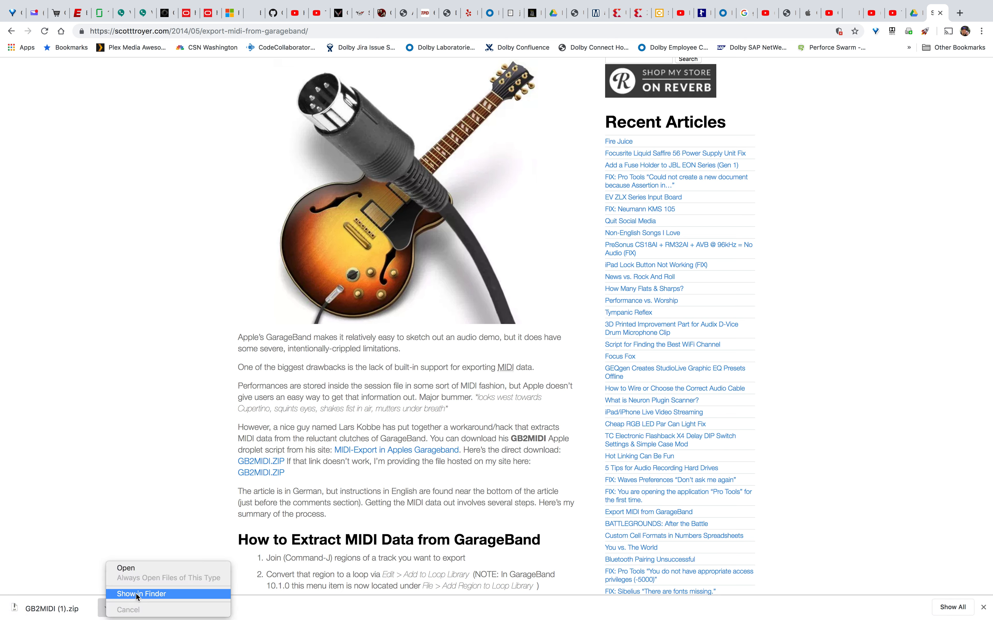
{"action": "left_click", "coordinate": [128, 599]}
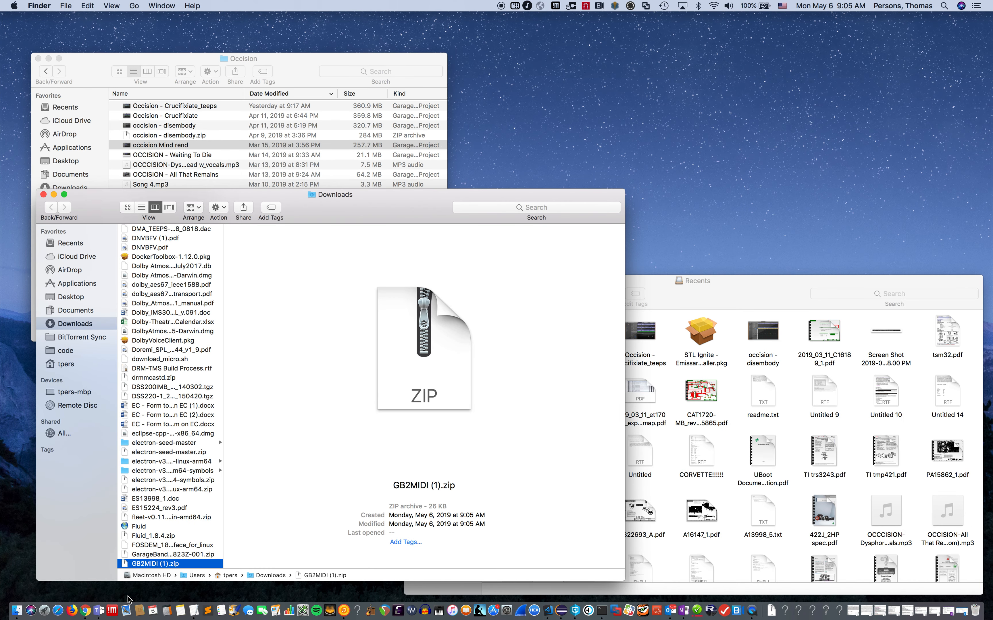
{"action": "double_click", "coordinate": [155, 564]}
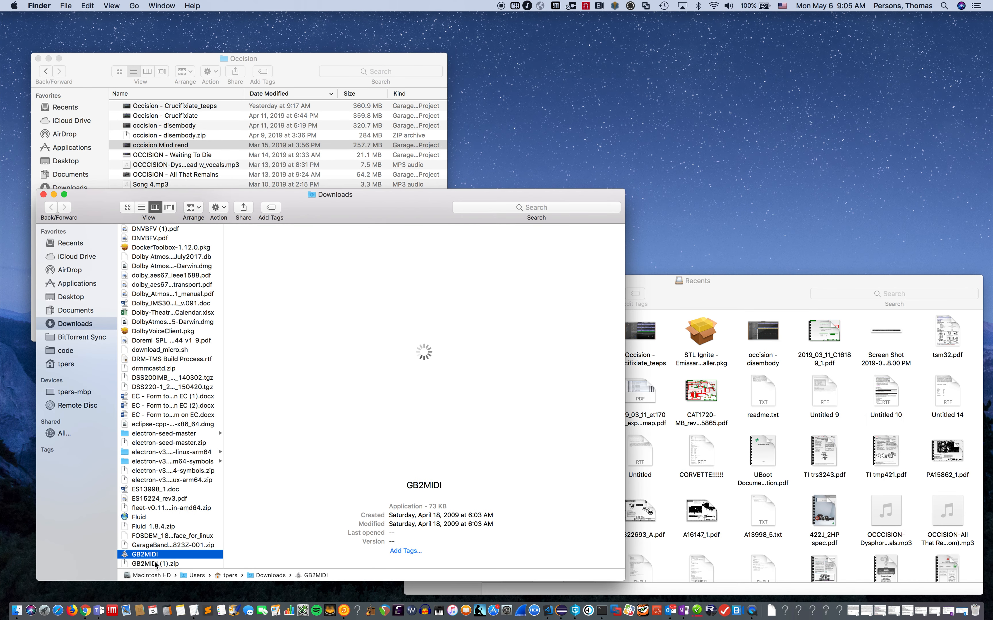
Launch the unpacked GB2MIDI application, allow it to open, and close the Downloads window to bring the converter forward
{"action": "scroll", "coordinate": [154, 561], "scroll_direction": "down", "scroll_amount": 3}
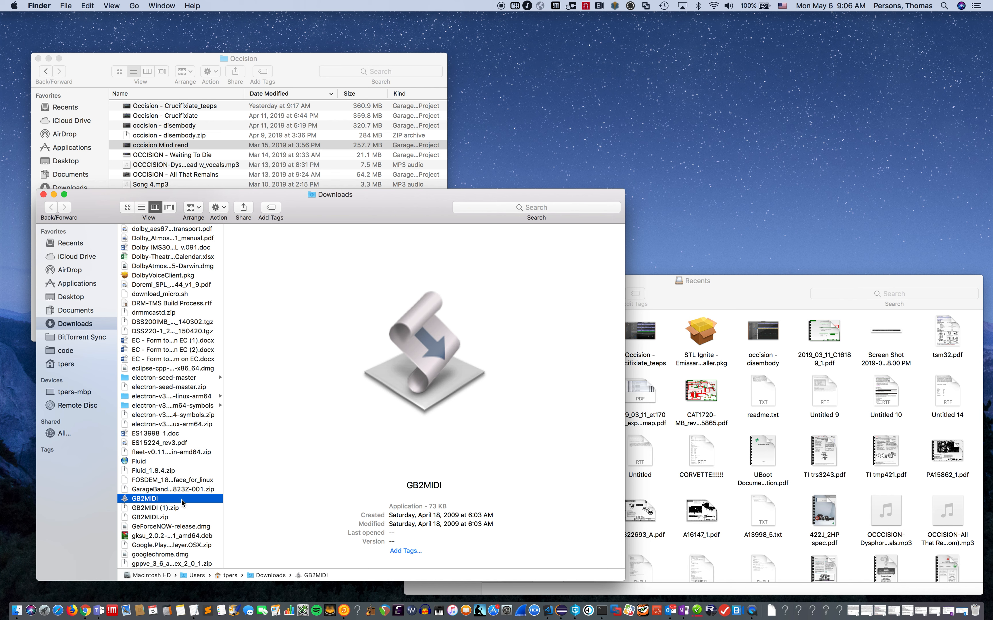
{"action": "double_click", "coordinate": [125, 500]}
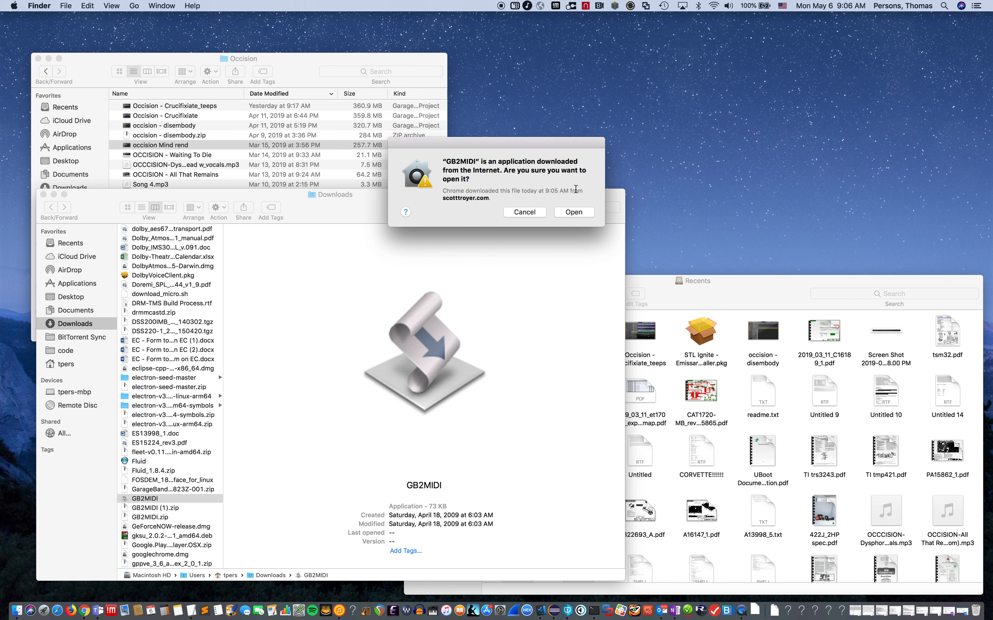
{"action": "left_click", "coordinate": [576, 213]}
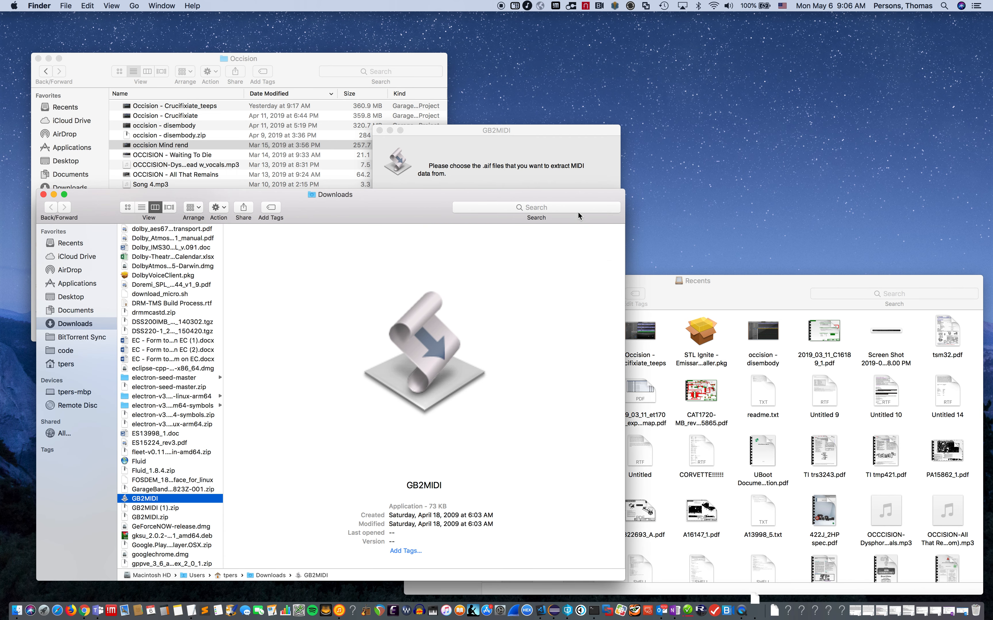
{"action": "left_click", "coordinate": [43, 195]}
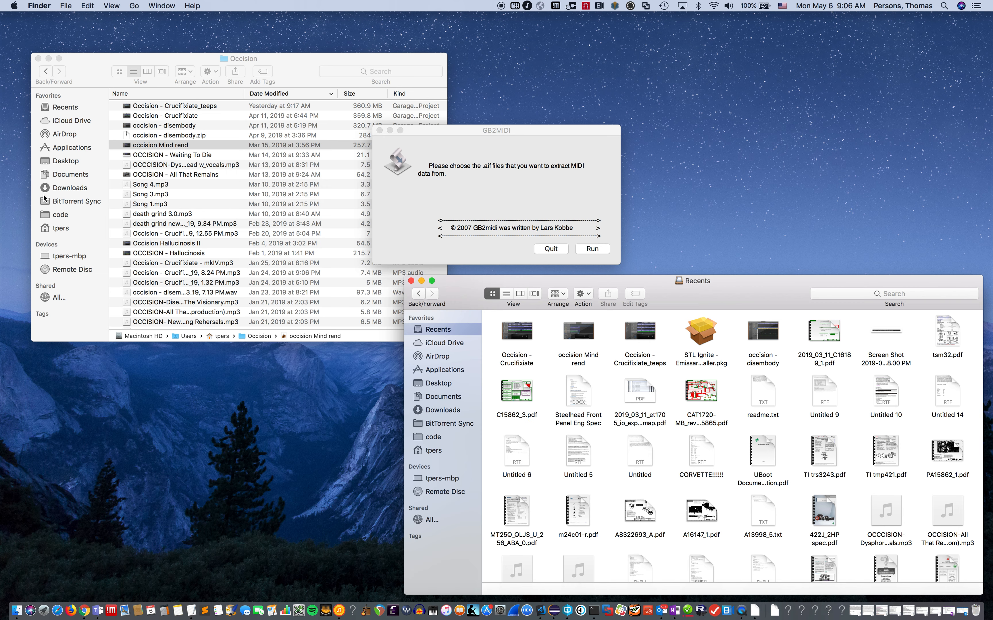
{"action": "left_click", "coordinate": [541, 134]}
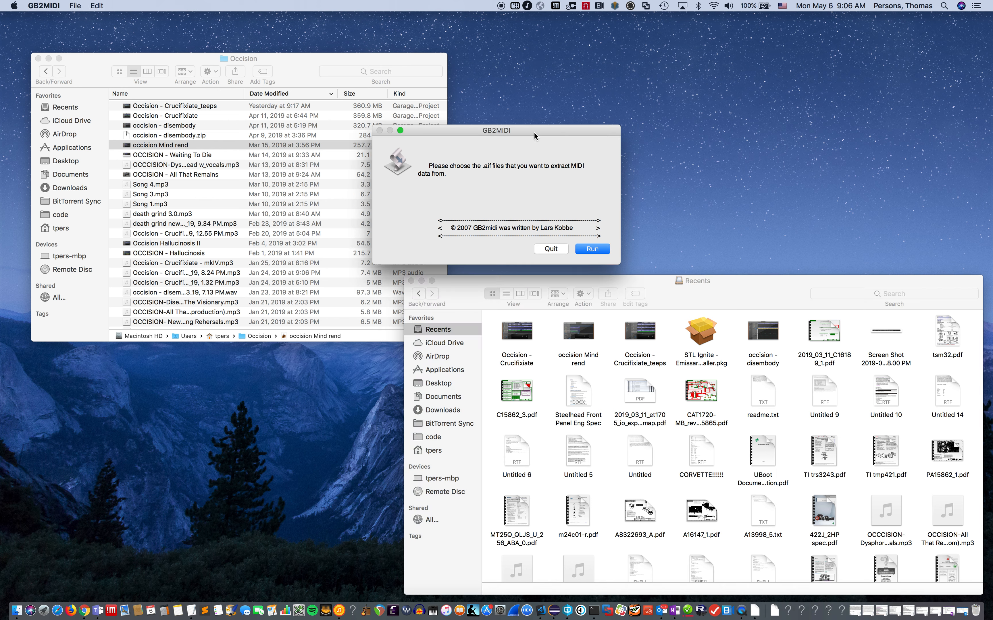
Run GB2MIDI on A Drum Track.aif from the home folder's Library/Audio/Apple Loops/User Loops/SingleFiles to extract its MIDI data
{"action": "left_click", "coordinate": [596, 249]}
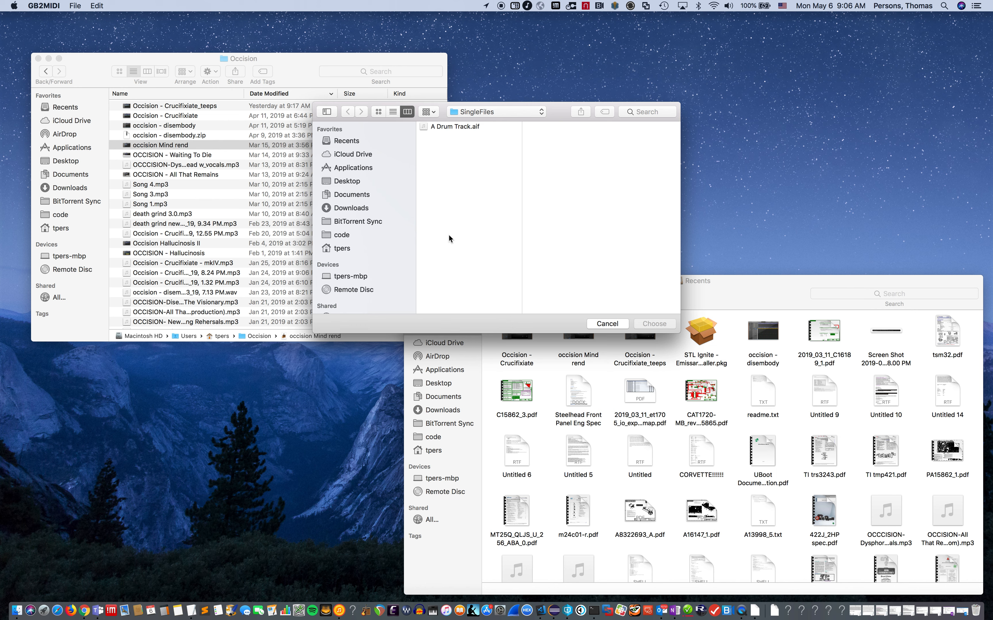
{"action": "left_click", "coordinate": [337, 249]}
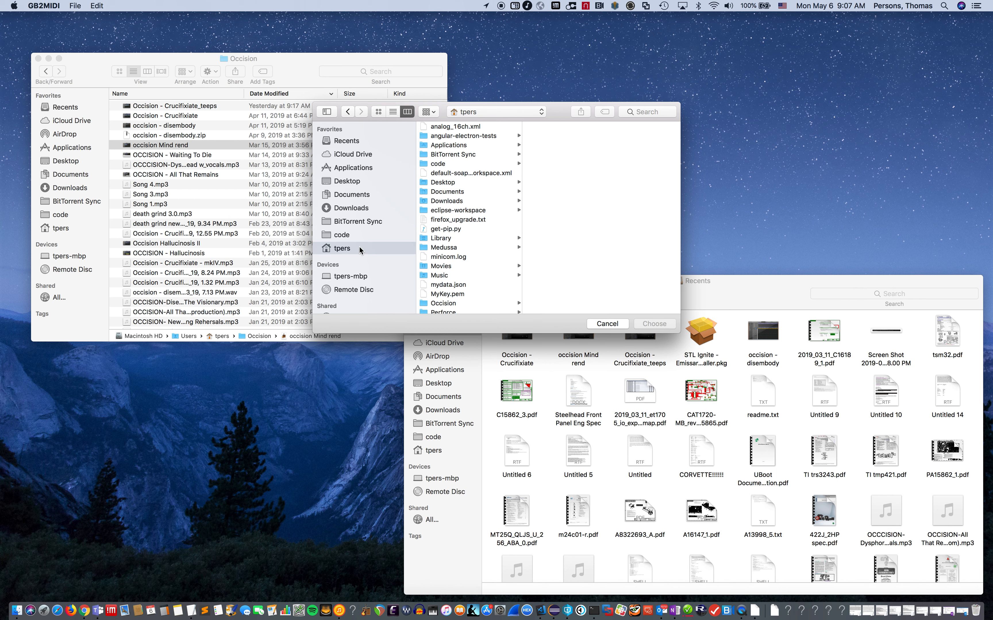
{"action": "left_click", "coordinate": [451, 238]}
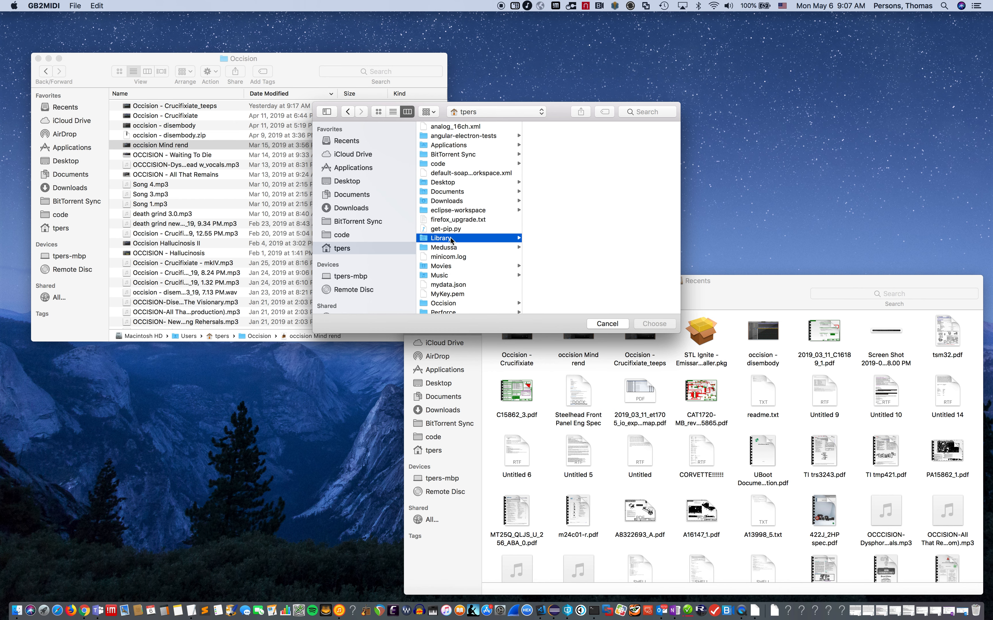
{"action": "left_click", "coordinate": [575, 181]}
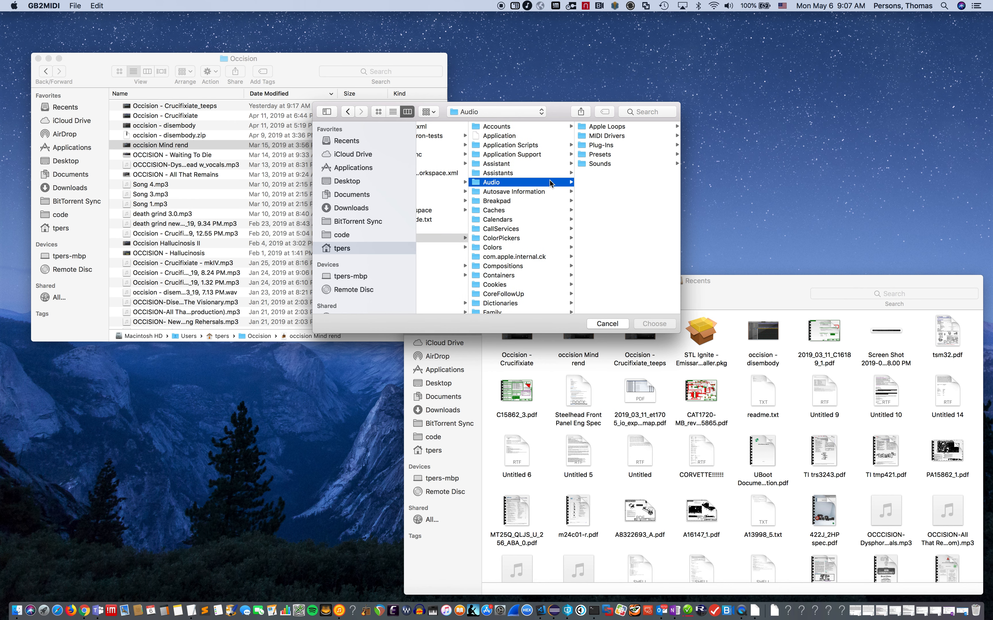
{"action": "left_click", "coordinate": [608, 127]}
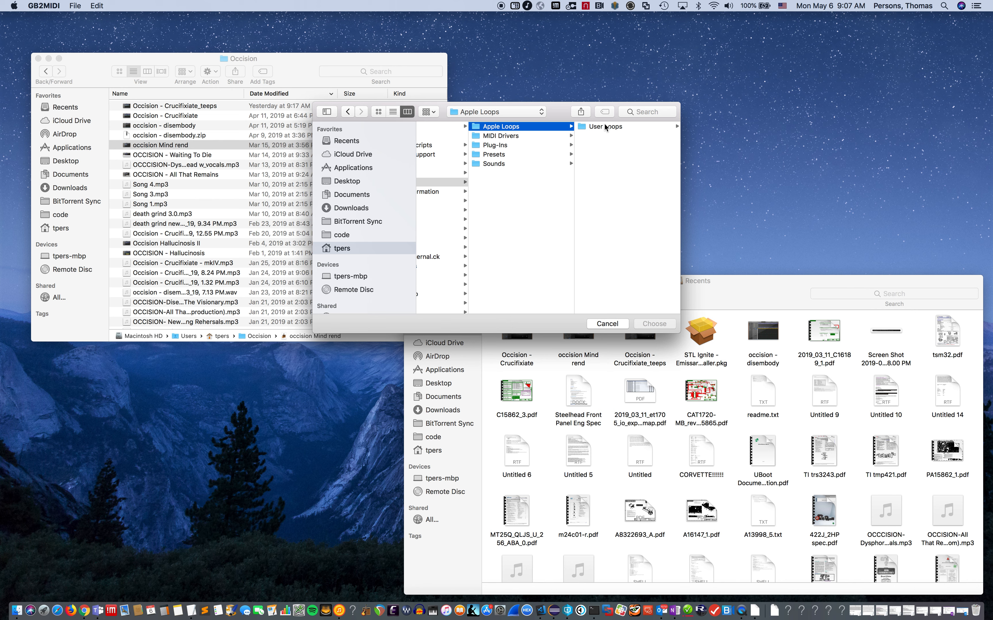
{"action": "left_click", "coordinate": [609, 127]}
{"action": "left_click", "coordinate": [614, 126]}
{"action": "left_click", "coordinate": [612, 124]}
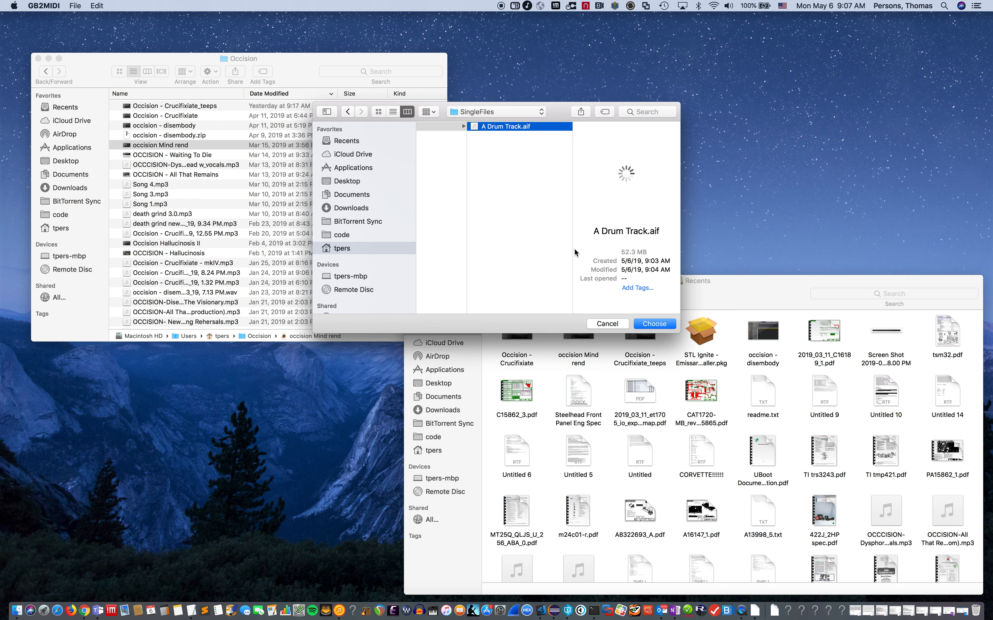
{"action": "left_click", "coordinate": [652, 325]}
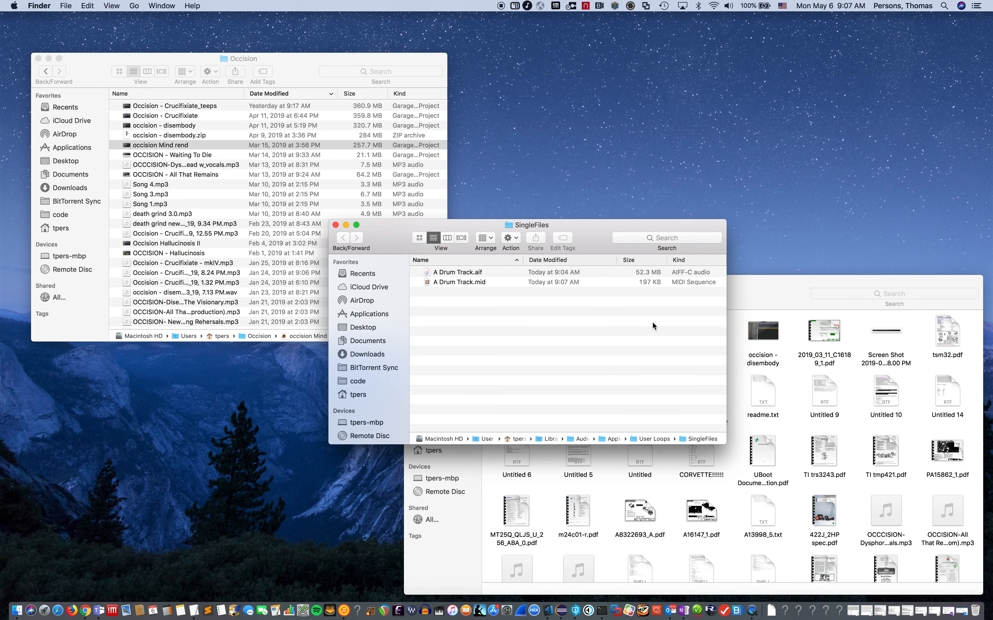
Check A Drum Track.mid in the SingleFiles folder and move that window clear of the other Finder windows
{"action": "left_click", "coordinate": [444, 284]}
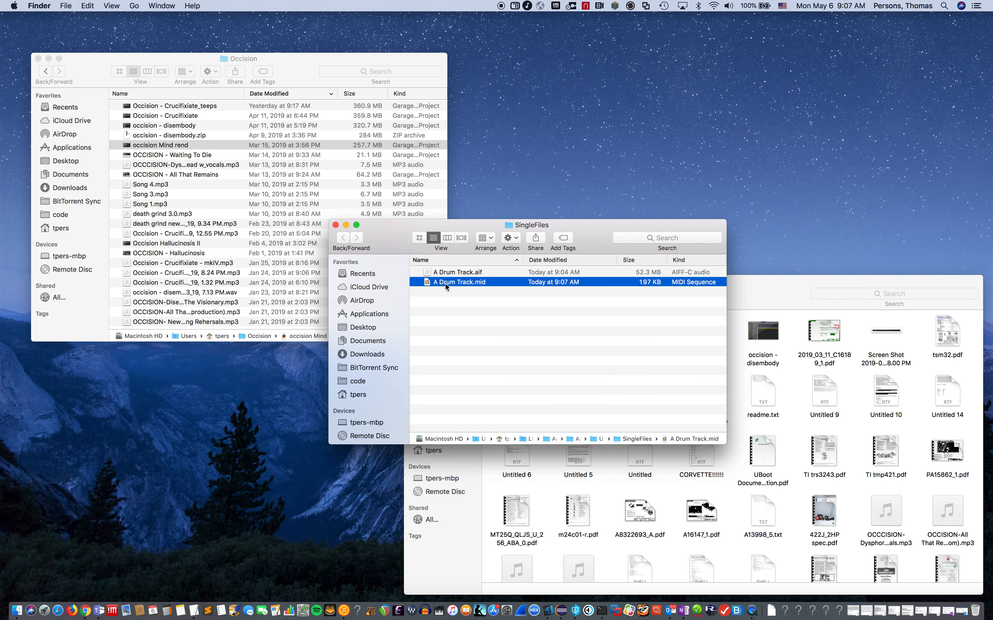
{"action": "left_click", "coordinate": [450, 306]}
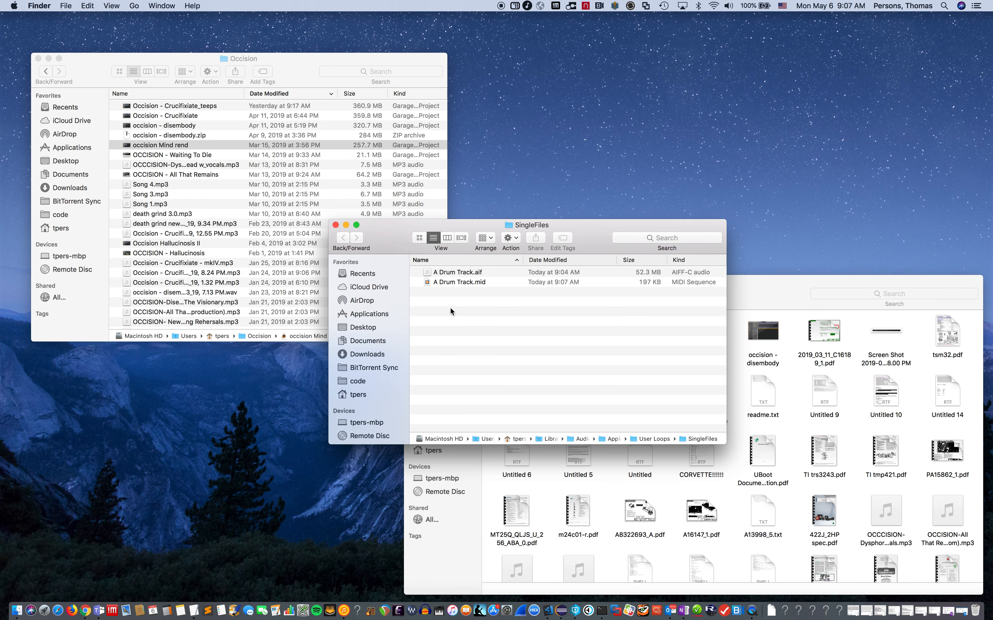
{"action": "left_click_drag", "start_coordinate": [393, 226], "coordinate": [534, 41]}
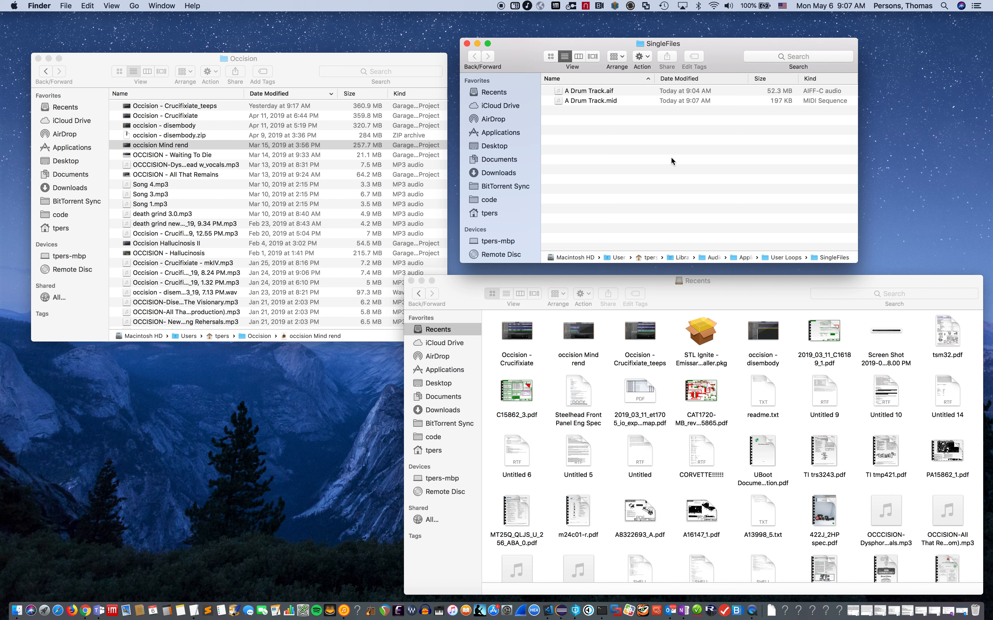
{"action": "left_click", "coordinate": [723, 292]}
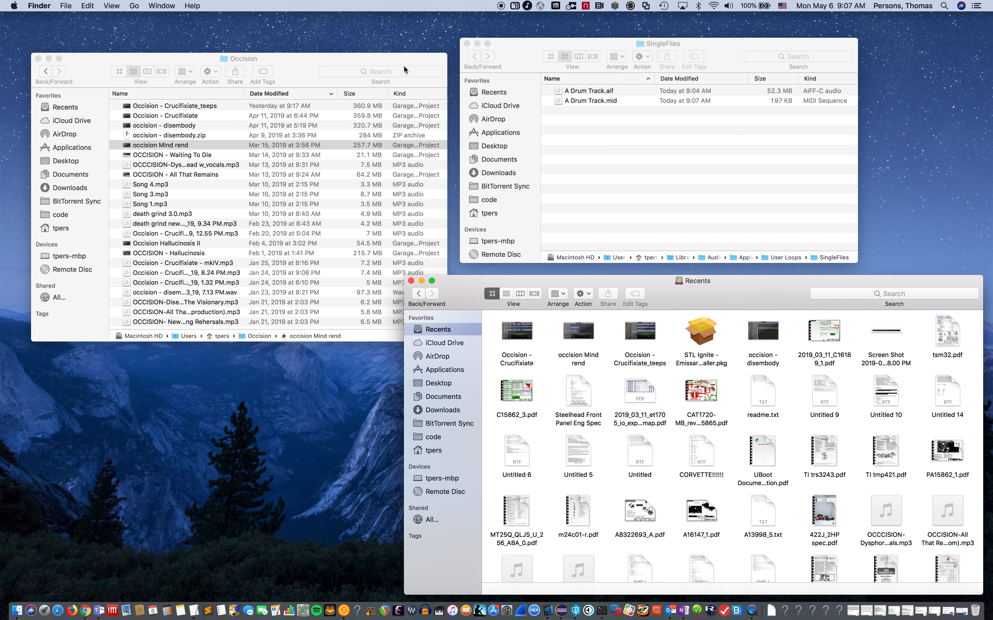
Show the package contents of the Occision - Crucifixiate project in the Occision folder
{"action": "left_click", "coordinate": [312, 56]}
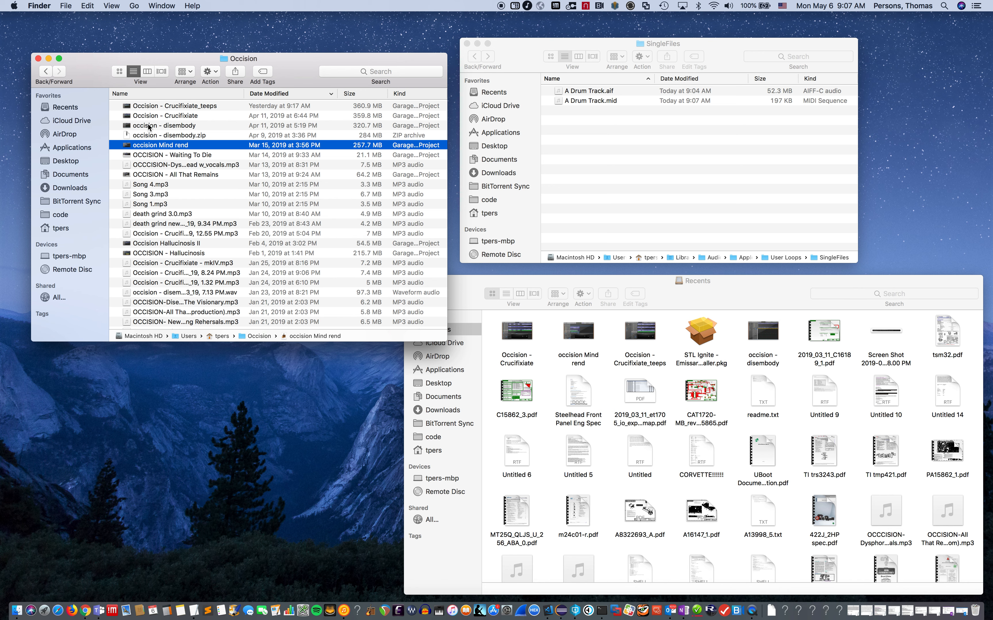
{"action": "left_click", "coordinate": [165, 117]}
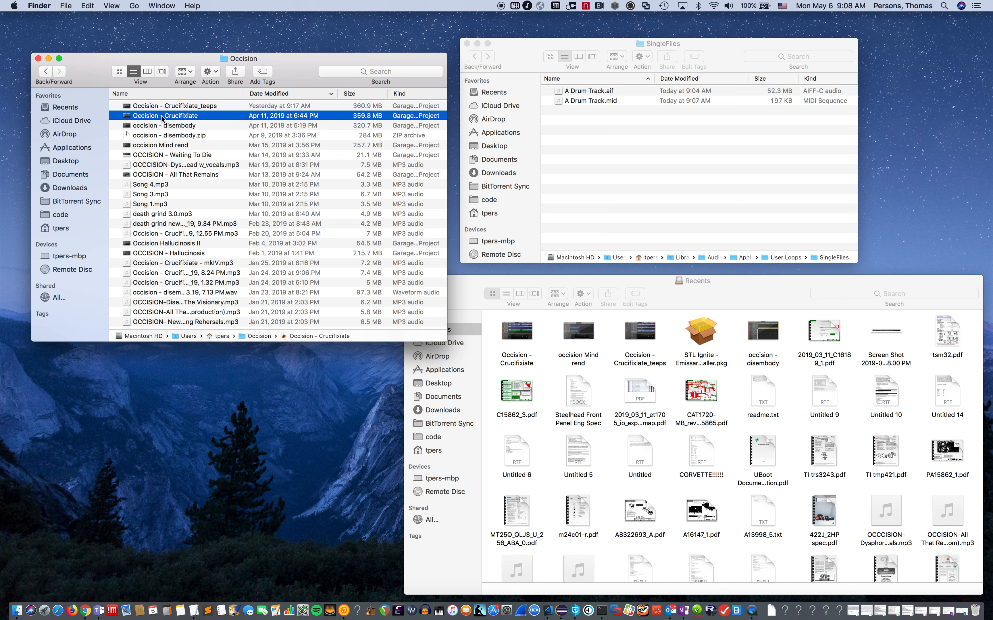
{"action": "right_click", "coordinate": [161, 116]}
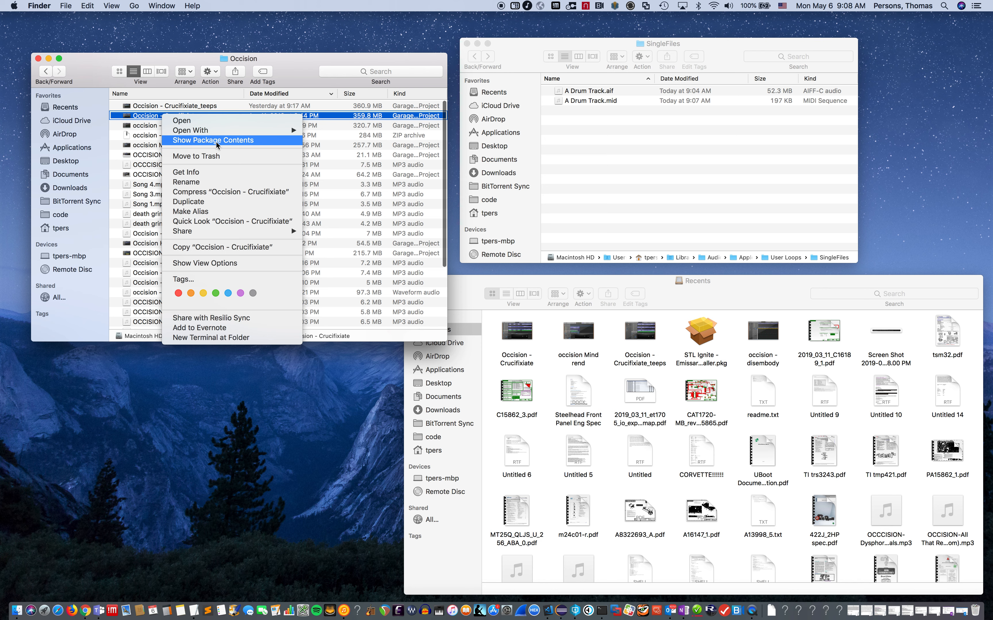
{"action": "left_click", "coordinate": [213, 140]}
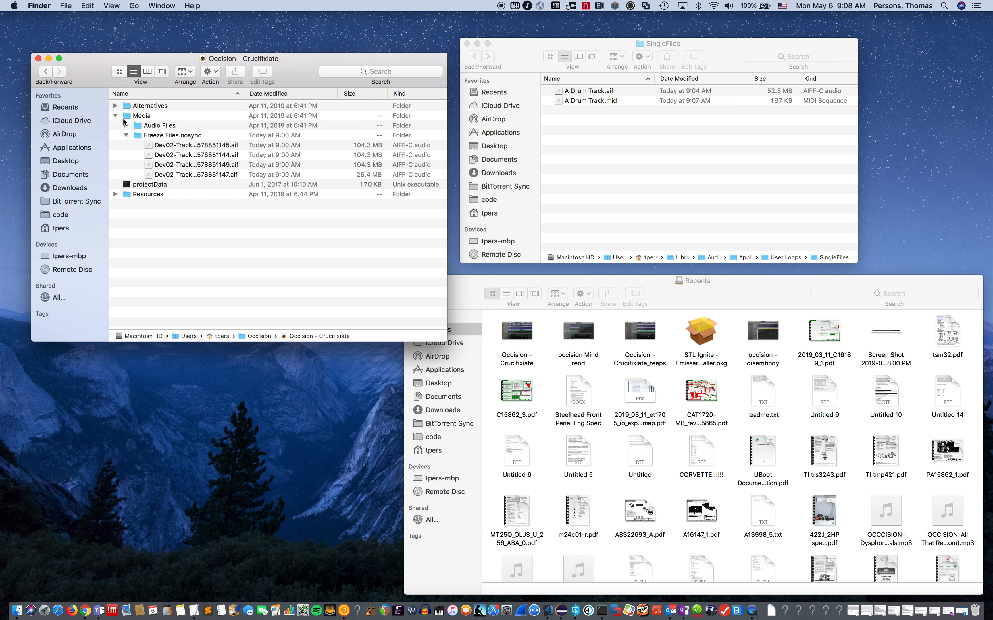
Examine the project package's Media folder, collapsing and expanding it and its Freeze Files.nosync subfolder
{"action": "left_click", "coordinate": [117, 116]}
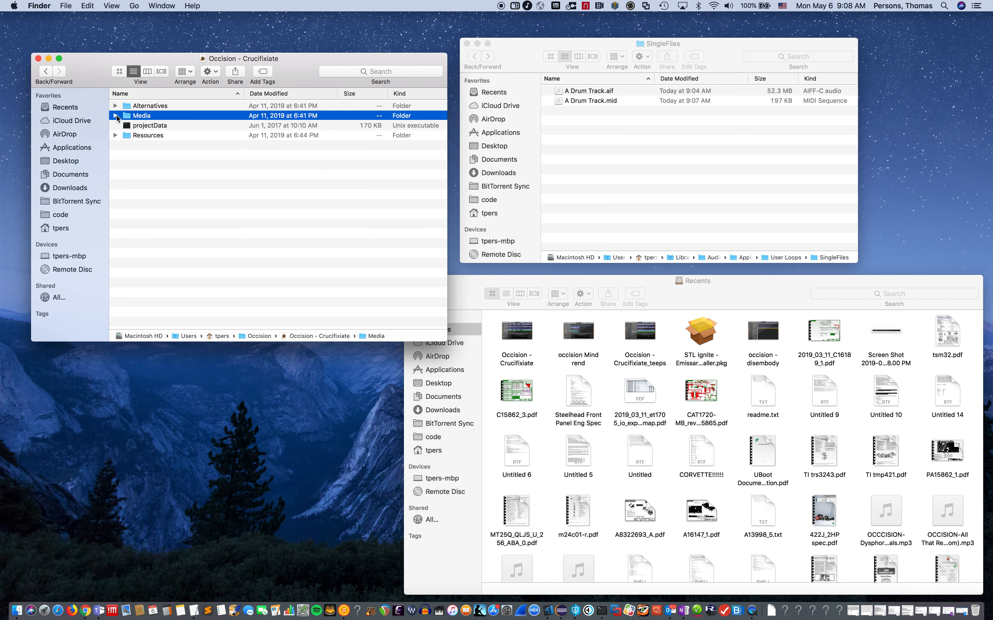
{"action": "left_click", "coordinate": [160, 195]}
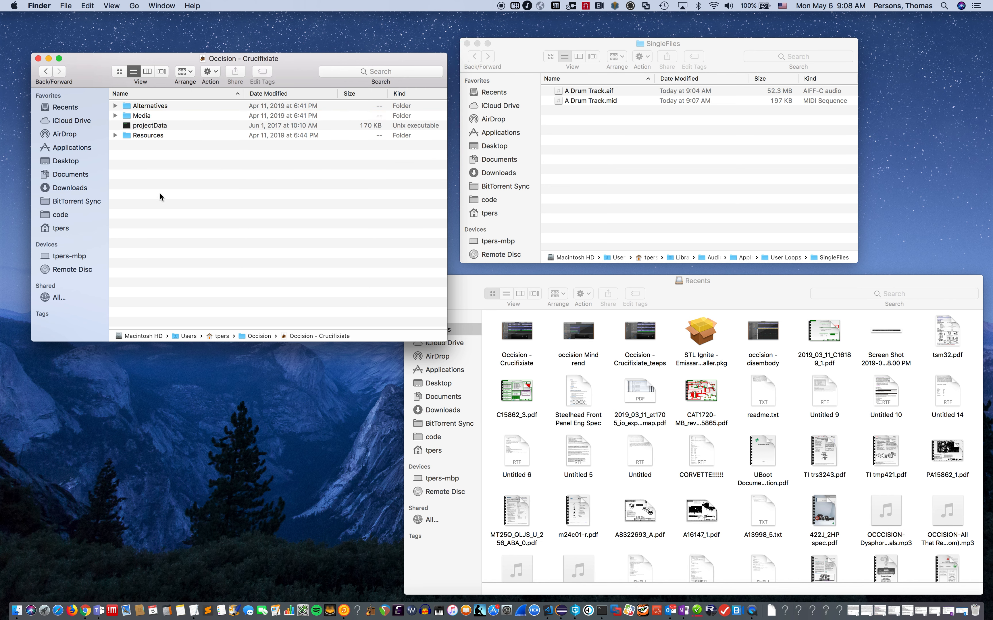
{"action": "left_click", "coordinate": [116, 117]}
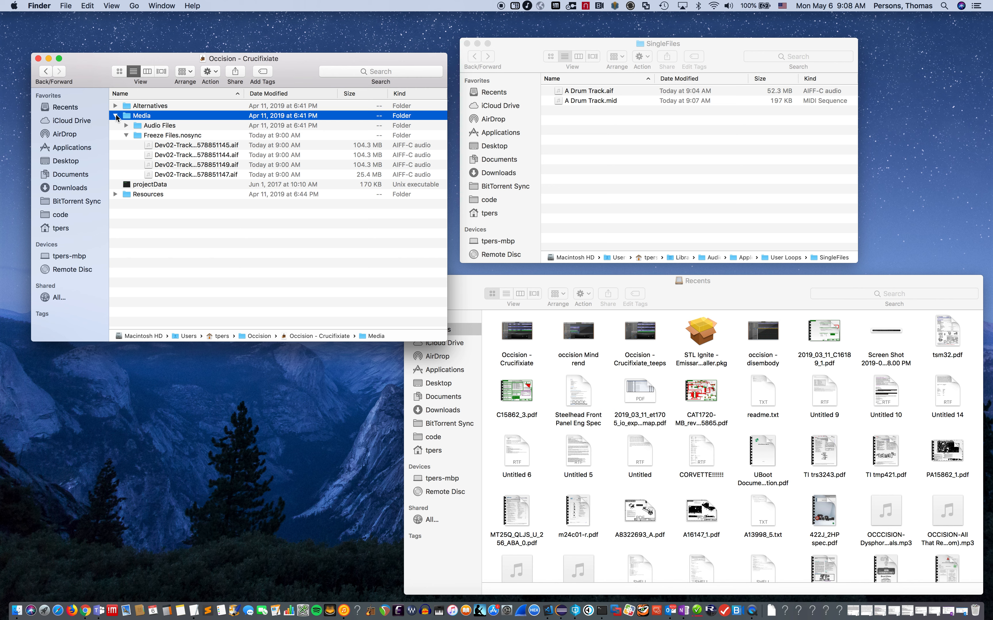
{"action": "left_click", "coordinate": [125, 136]}
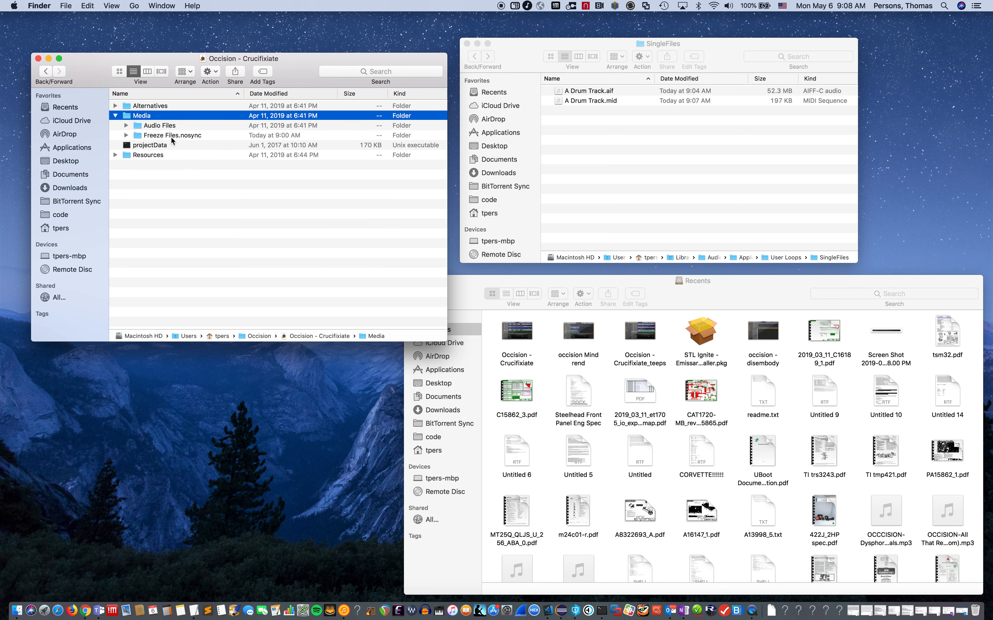
{"action": "left_click", "coordinate": [127, 136]}
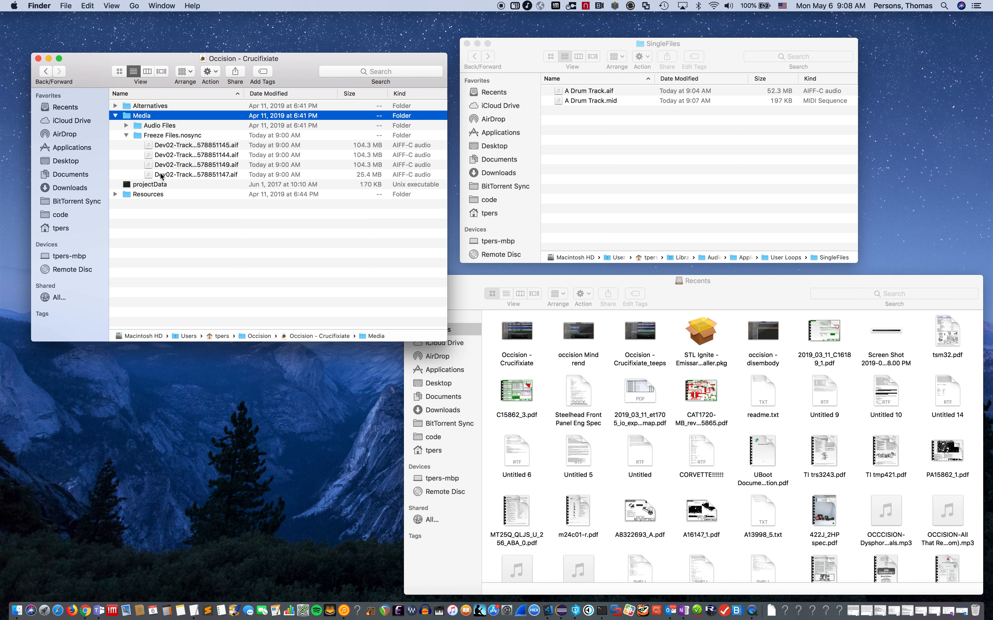
Switch to REAPER, dismiss the new version notification and start a new project
{"action": "left_click_drag", "start_coordinate": [93, 63], "coordinate": [93, 46]}
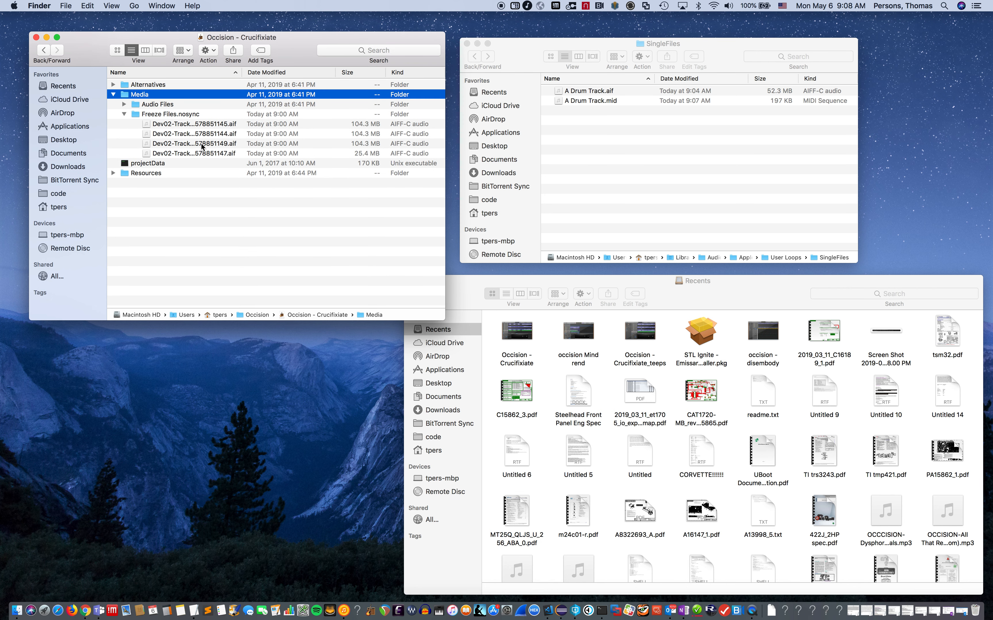
{"action": "left_click", "coordinate": [686, 155]}
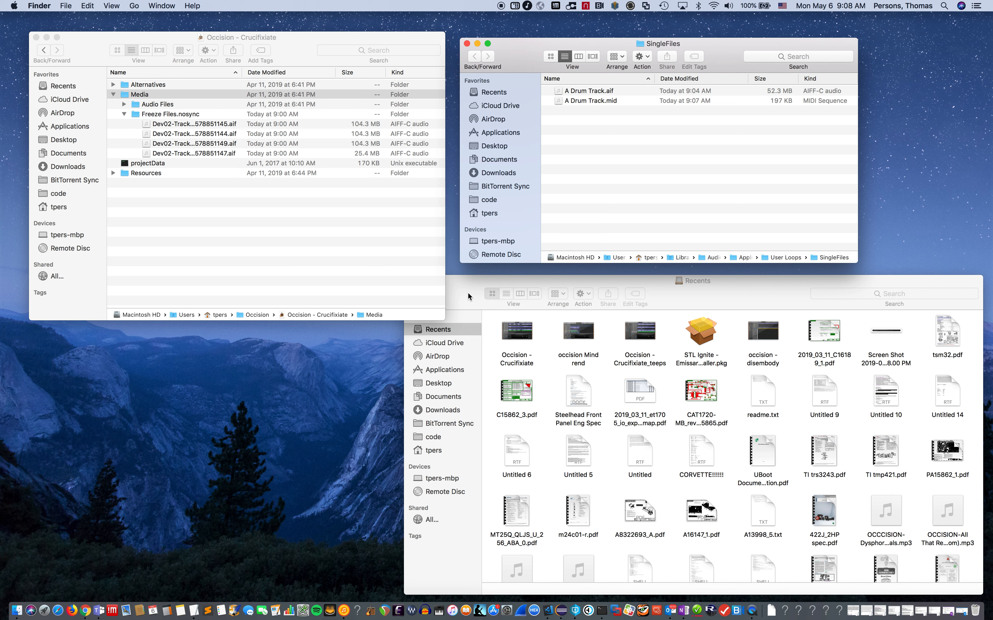
{"action": "left_click", "coordinate": [385, 610]}
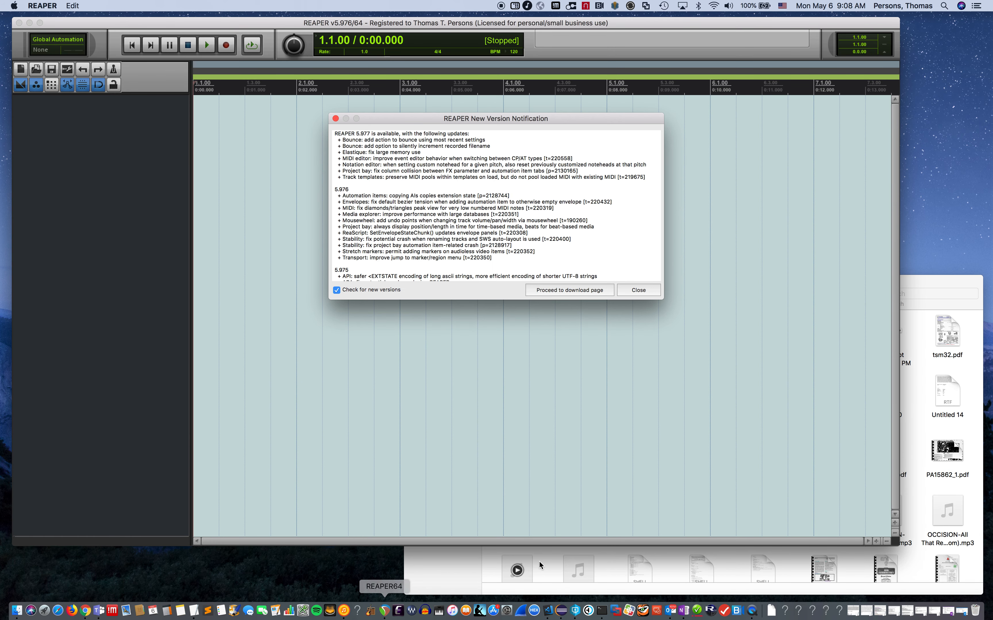
{"action": "left_click", "coordinate": [640, 288]}
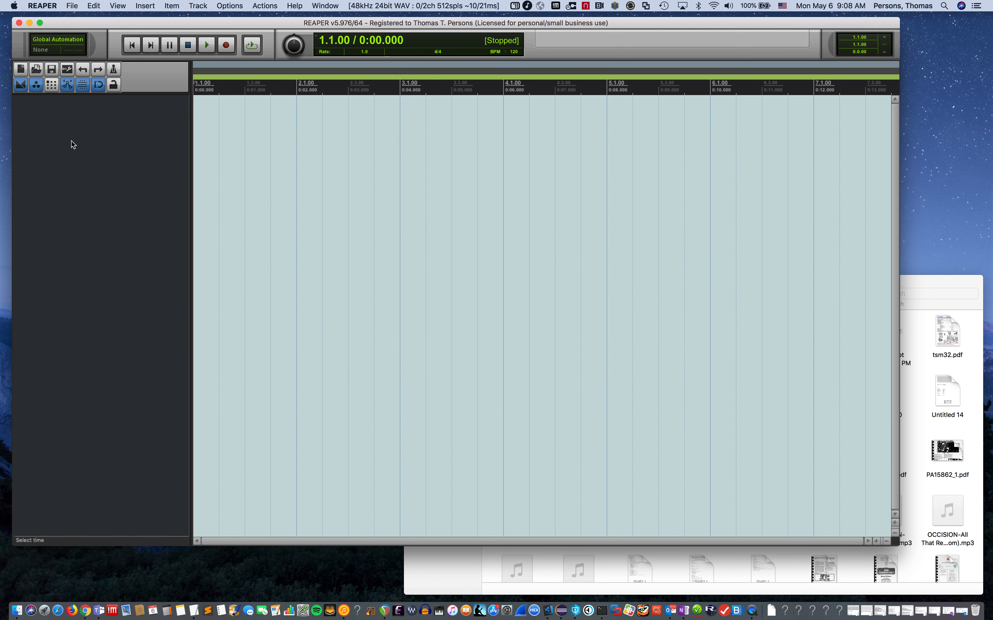
{"action": "left_click", "coordinate": [77, 6]}
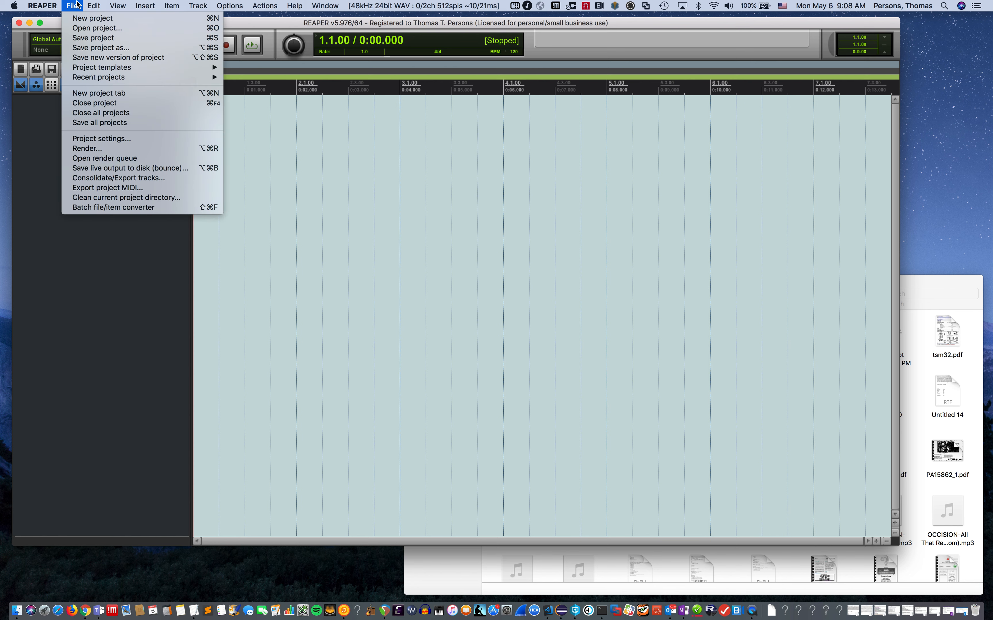
{"action": "left_click", "coordinate": [86, 19]}
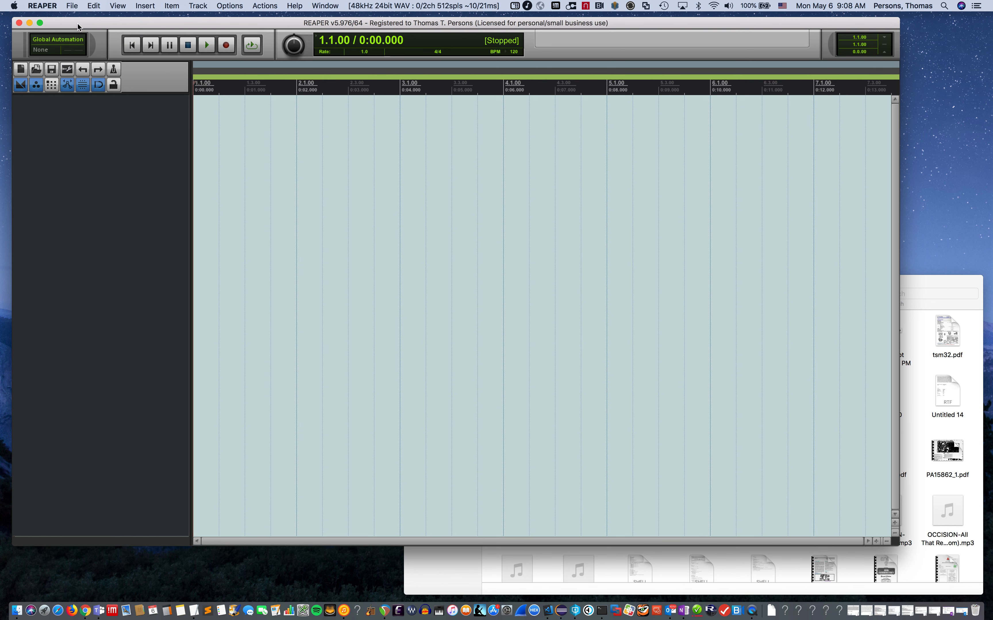
Save the new project as test in the Occission folder, in its own subdirectory
{"action": "left_click", "coordinate": [72, 6]}
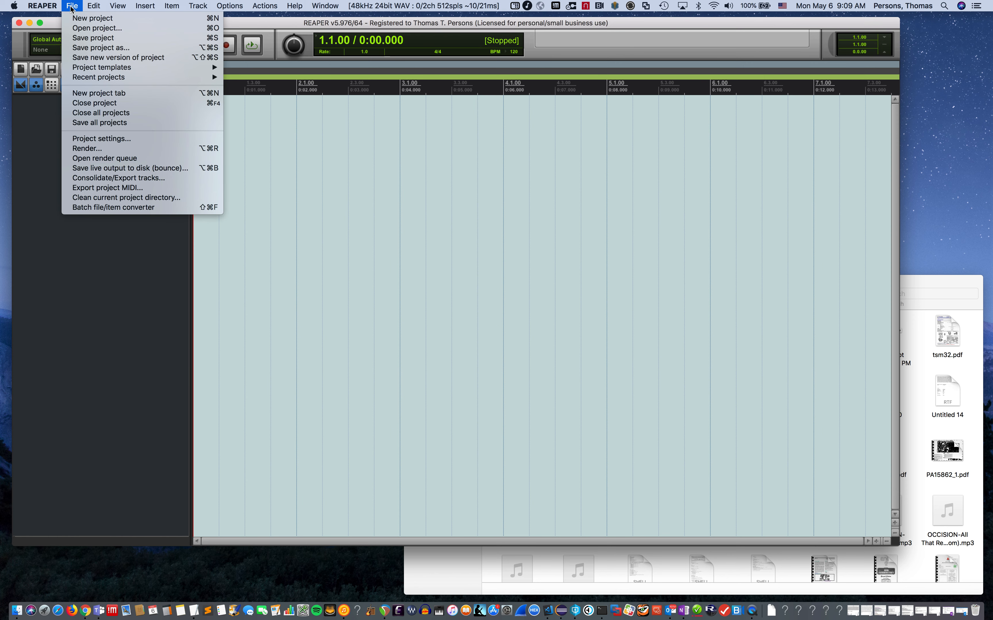
{"action": "left_click", "coordinate": [95, 41]}
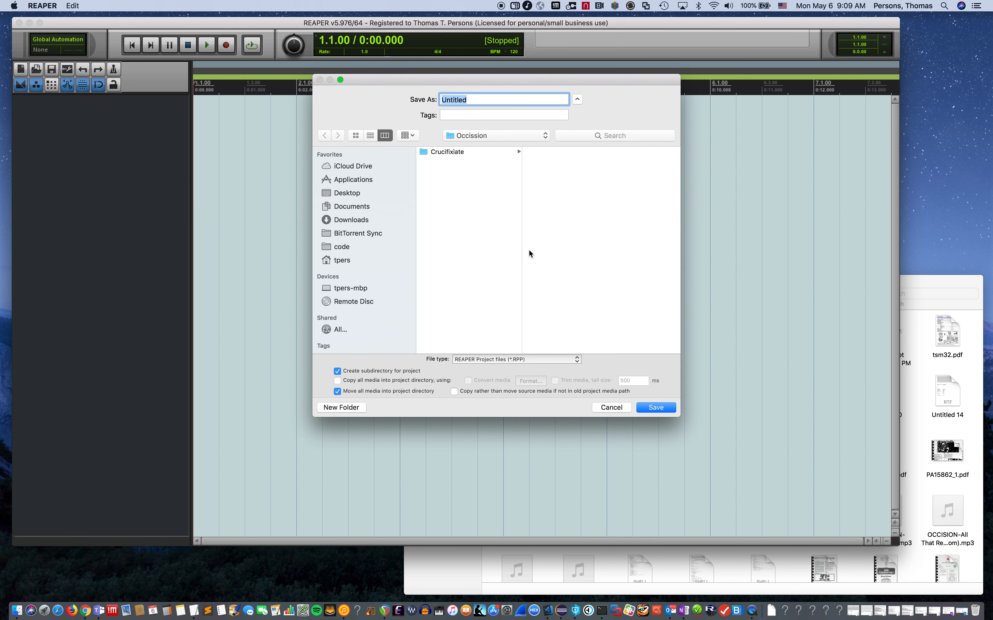
{"action": "type", "text": "te"}
{"action": "key", "text": "BackSpace"}
{"action": "key", "text": "BackSpace"}
{"action": "type", "text": "test"}
{"action": "left_click", "coordinate": [659, 408]}
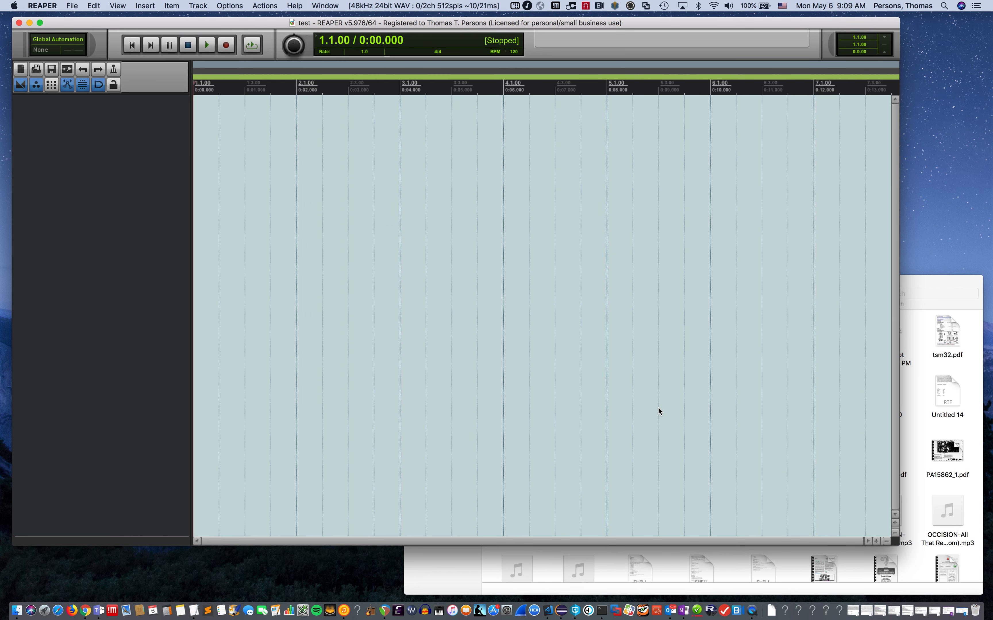
Open the test project folder under Documents/REAPER Media/Occission in Finder and place its window below the other two Finder windows
{"action": "left_click", "coordinate": [29, 22]}
{"action": "left_click", "coordinate": [642, 288]}
{"action": "left_click", "coordinate": [441, 396]}
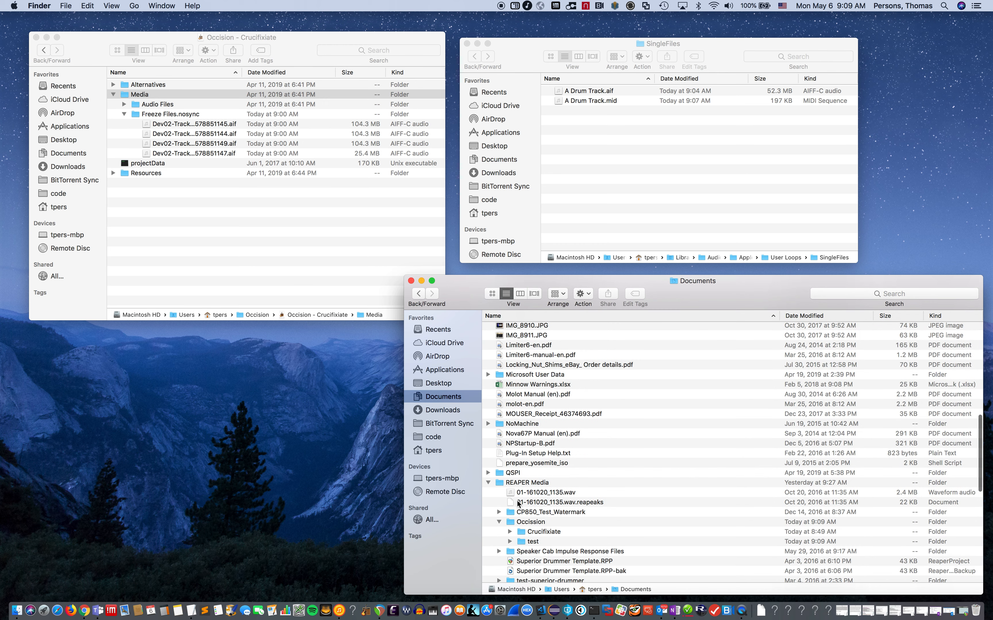
{"action": "double_click", "coordinate": [530, 525]}
{"action": "double_click", "coordinate": [510, 339]}
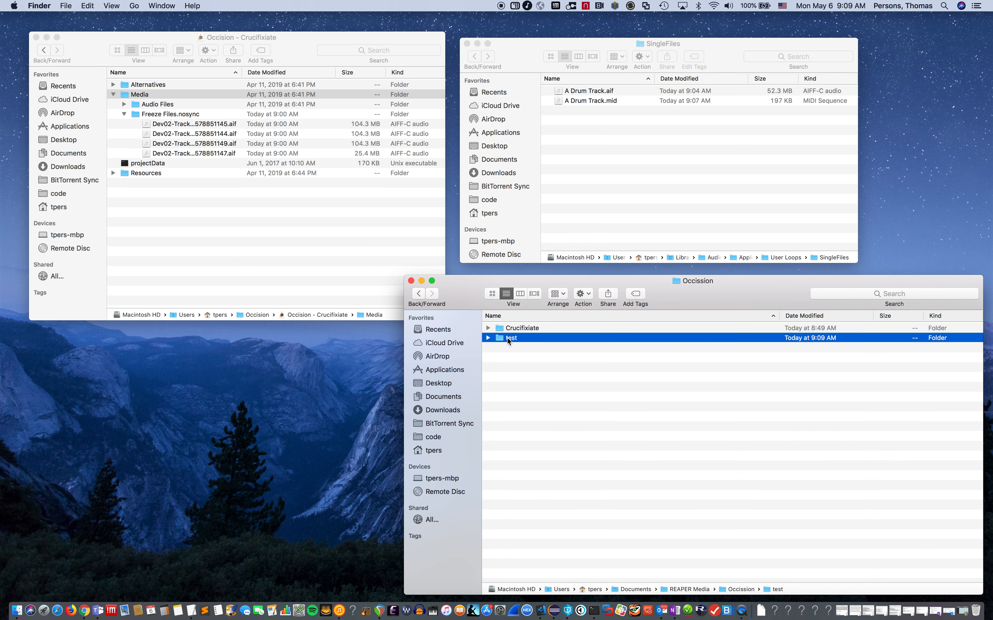
{"action": "left_click_drag", "start_coordinate": [719, 286], "coordinate": [506, 281]}
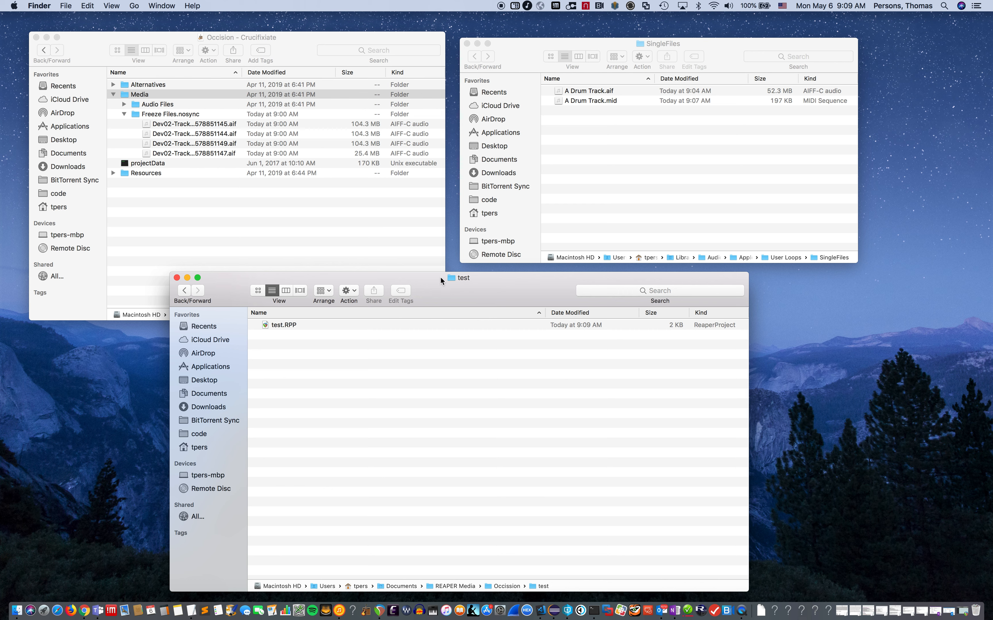
{"action": "left_click", "coordinate": [189, 122]}
{"action": "left_click", "coordinate": [192, 125]}
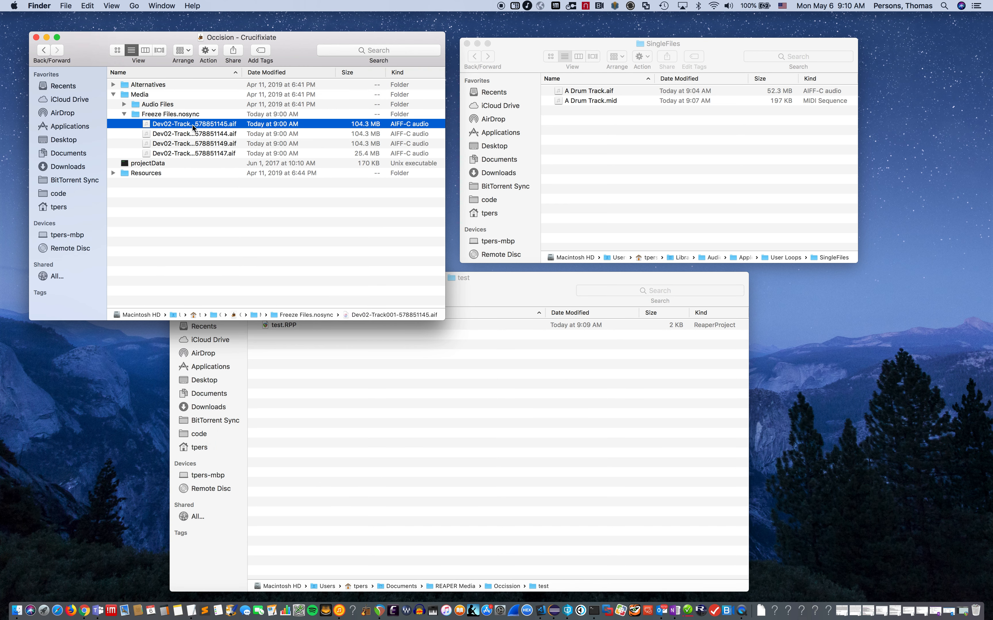
{"action": "left_click", "coordinate": [186, 154], "text": "shift"}
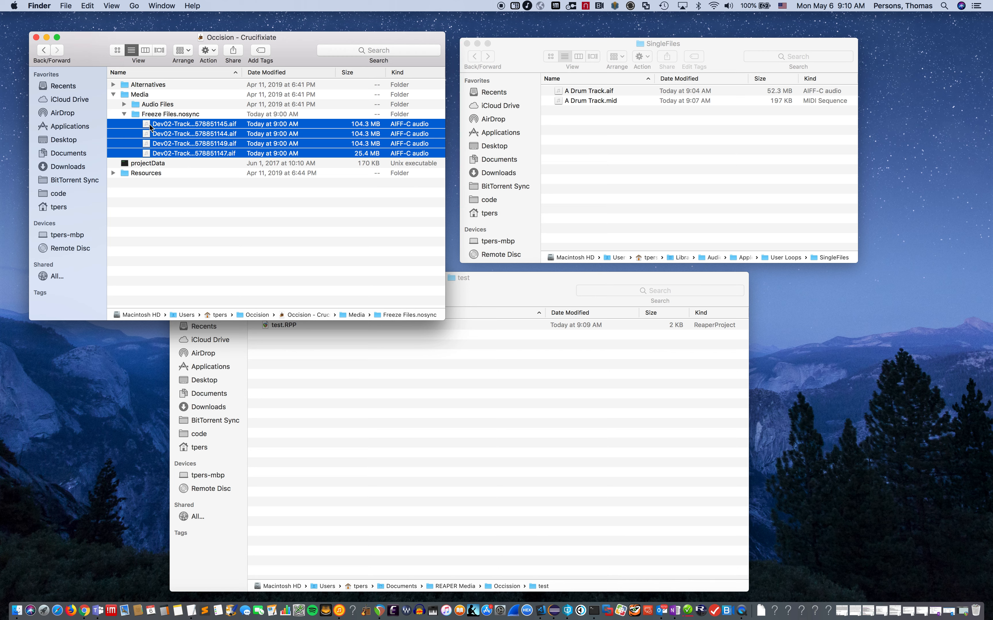
{"action": "left_click", "coordinate": [169, 210]}
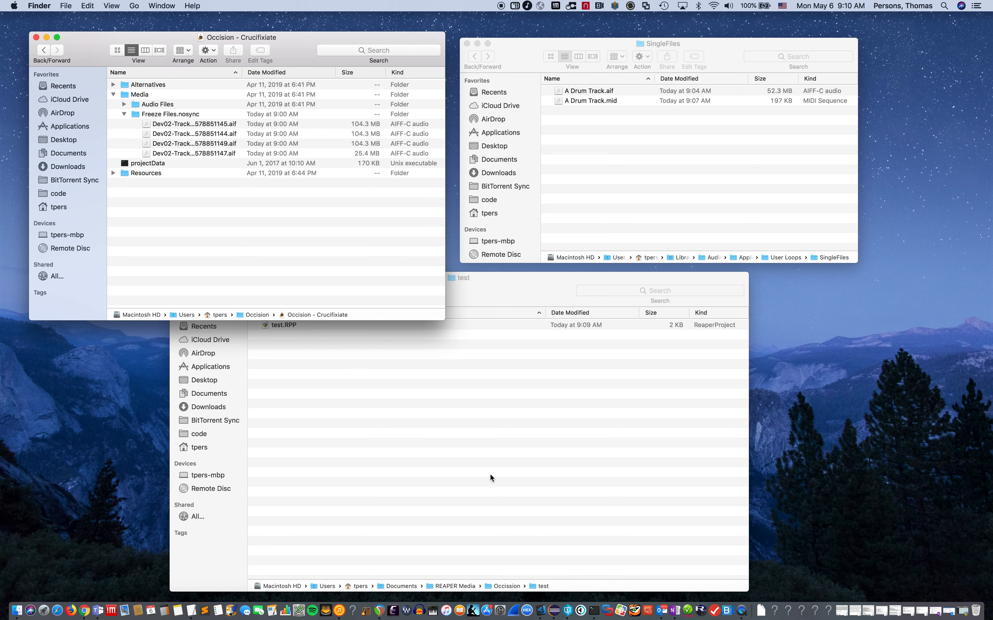
{"action": "key", "text": "ctrl+Left"}
{"action": "key", "text": "ctrl+Right"}
Move the four Dev02-Track .aif files from the project package's Freeze Files.nosync folder into the test folder
{"action": "left_click", "coordinate": [169, 114]}
{"action": "left_click", "coordinate": [168, 125]}
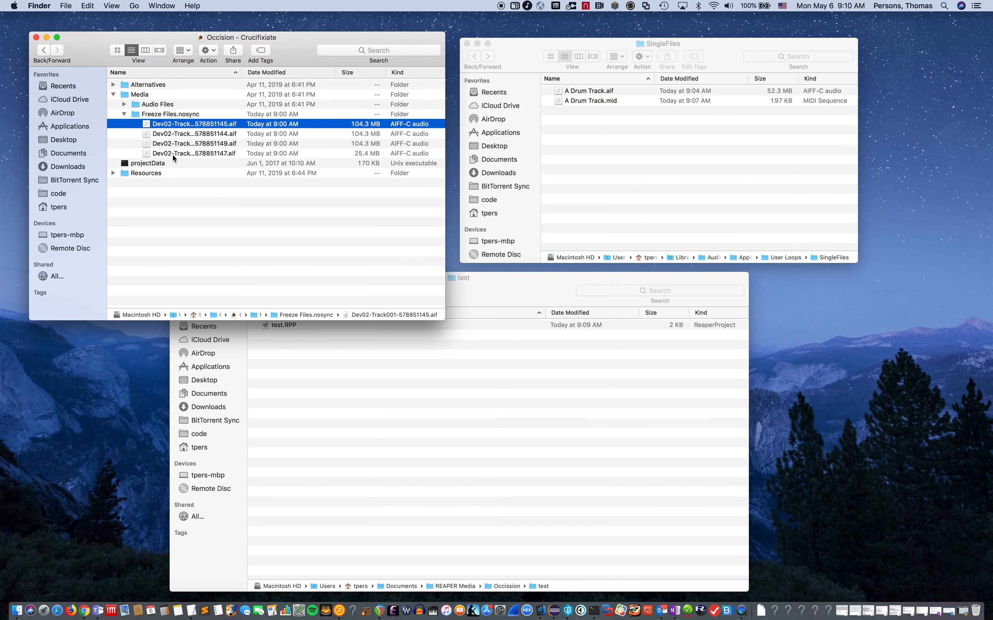
{"action": "left_click", "coordinate": [172, 156], "text": "shift"}
{"action": "left_click_drag", "start_coordinate": [146, 129], "coordinate": [305, 386]}
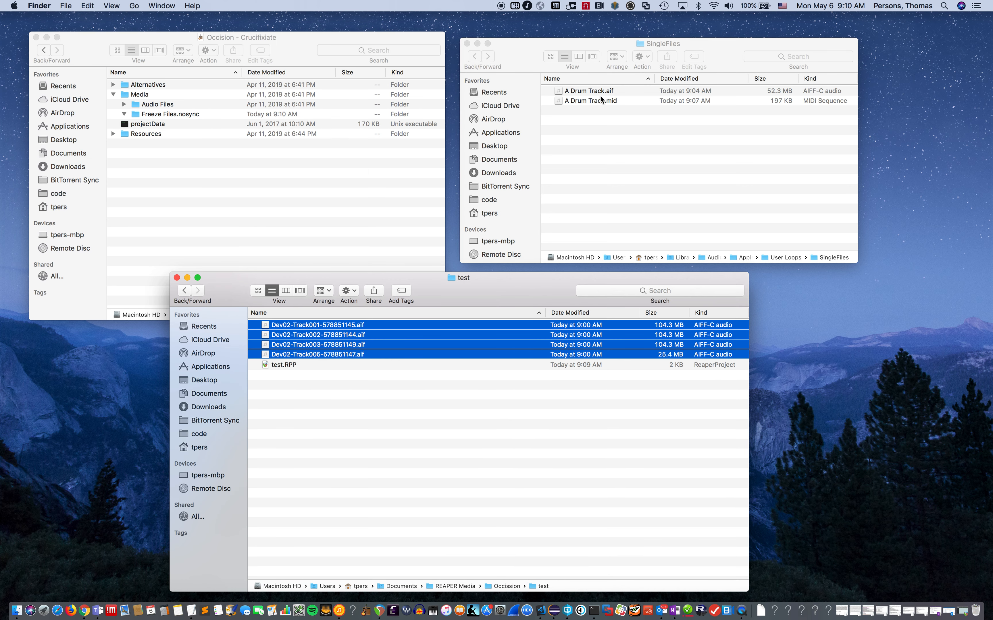
Move A Drum Track.mid from the SingleFiles folder into the test folder
{"action": "left_click", "coordinate": [586, 106]}
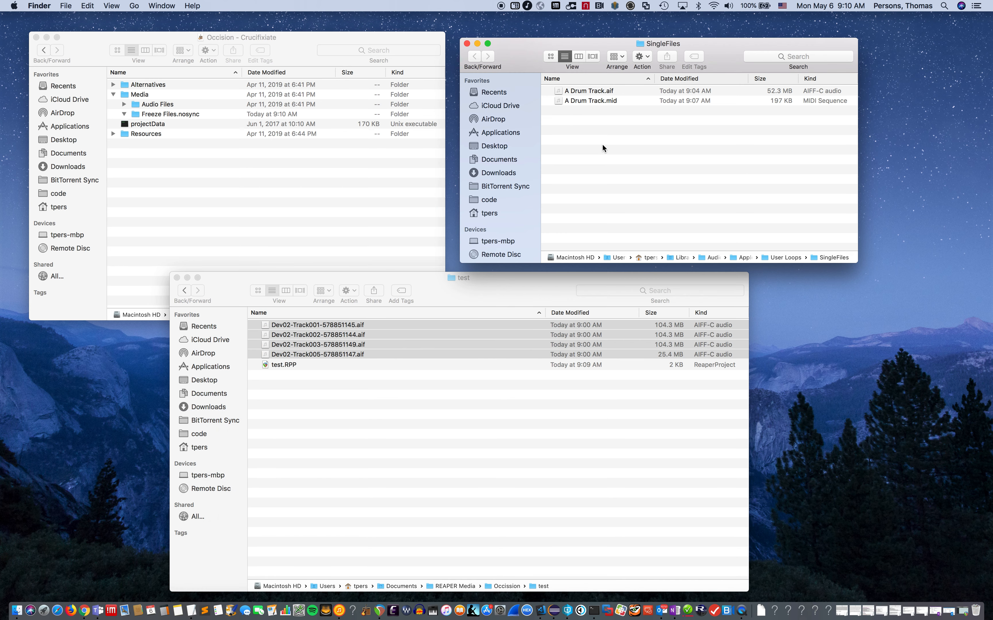
{"action": "left_click", "coordinate": [579, 100]}
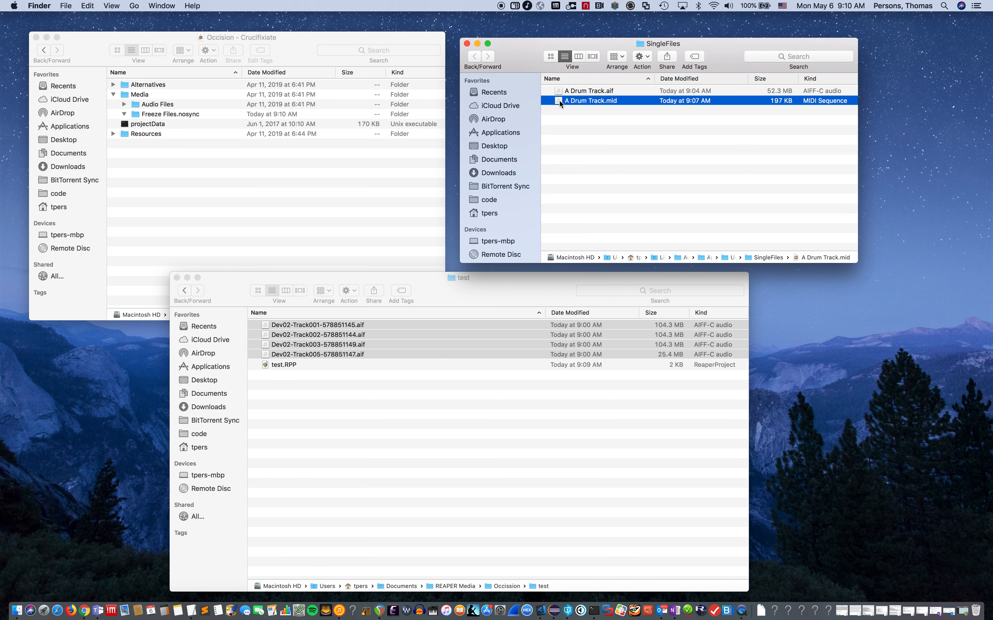
{"action": "left_click_drag", "start_coordinate": [558, 100], "coordinate": [526, 387]}
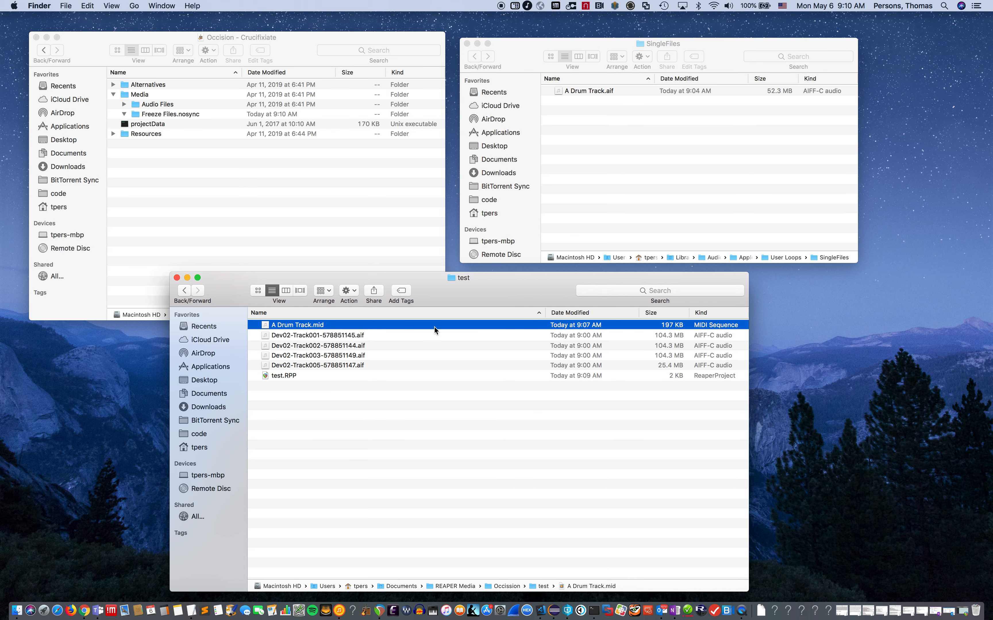
Close the SingleFiles and Occision - Crucifixiate windows, bring up REAPER and place the test folder window over its empty arrangement
{"action": "left_click", "coordinate": [493, 45]}
{"action": "left_click", "coordinate": [468, 43]}
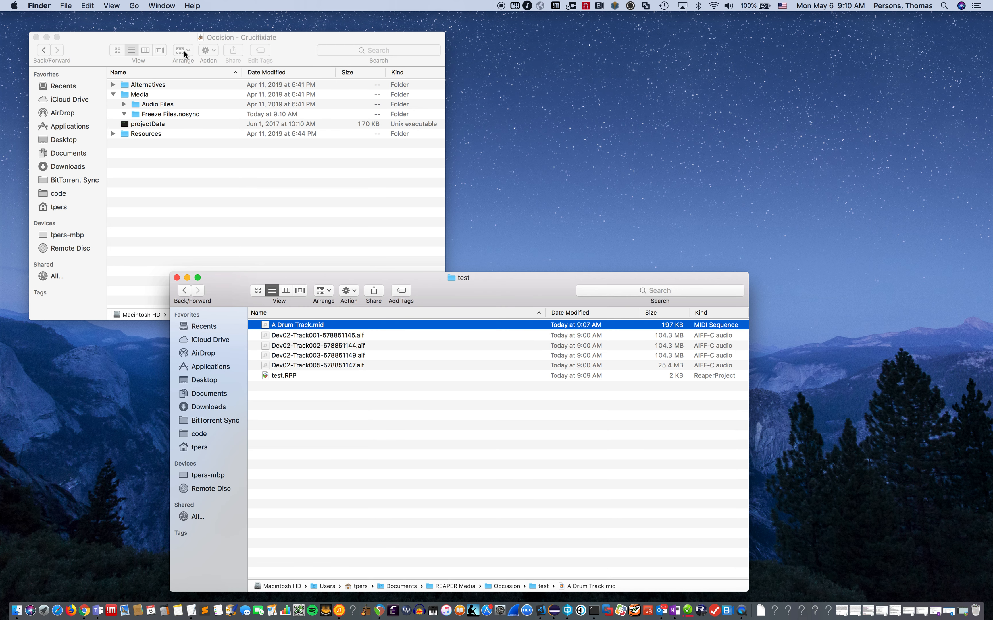
{"action": "left_click", "coordinate": [36, 37]}
{"action": "left_click_drag", "start_coordinate": [496, 304], "coordinate": [750, 47]}
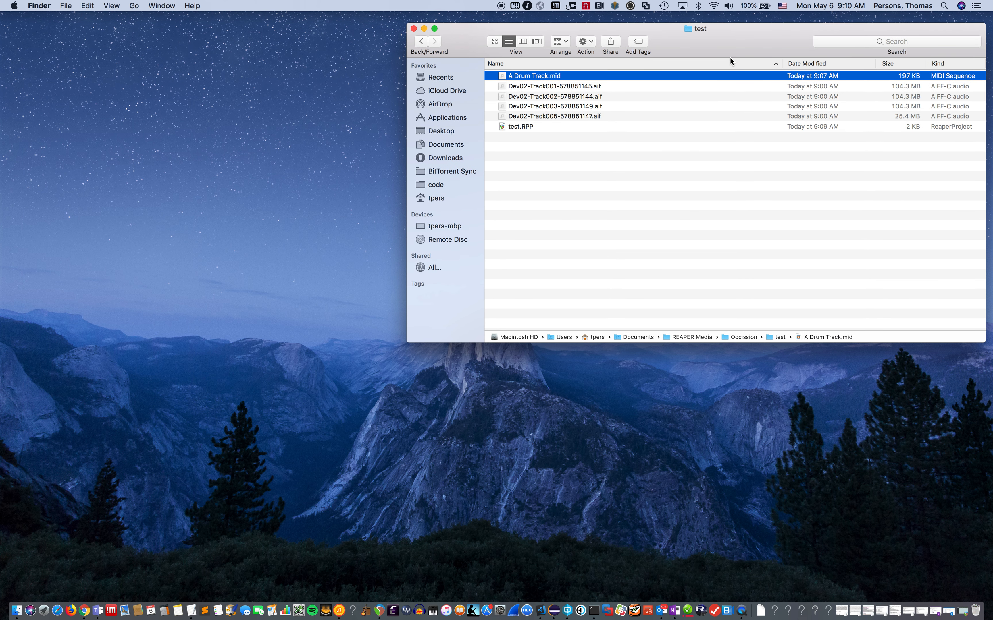
{"action": "left_click", "coordinate": [384, 611]}
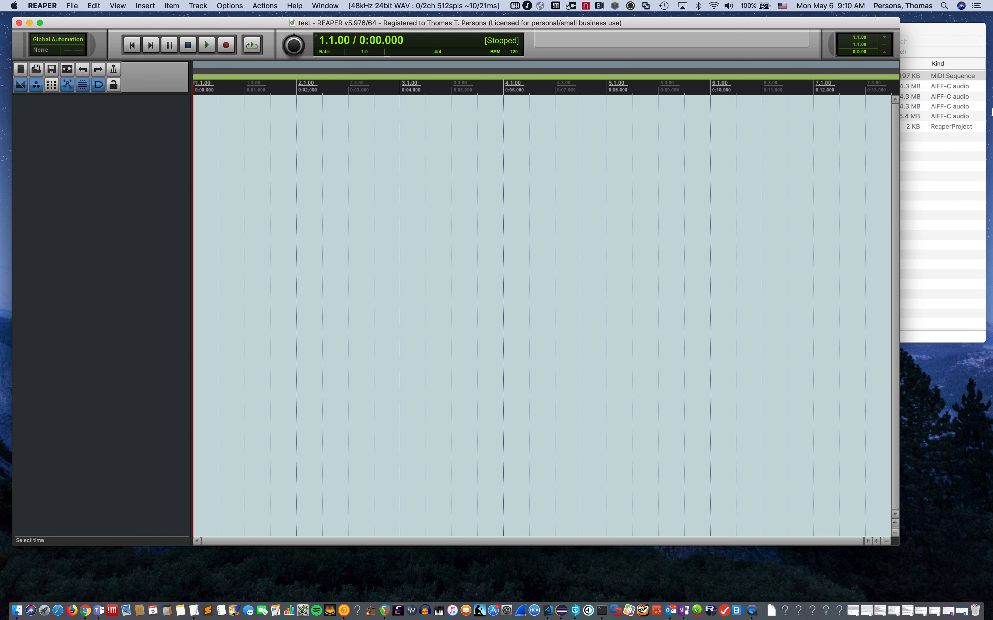
{"action": "left_click", "coordinate": [955, 30]}
{"action": "left_click_drag", "start_coordinate": [687, 40], "coordinate": [510, 162]}
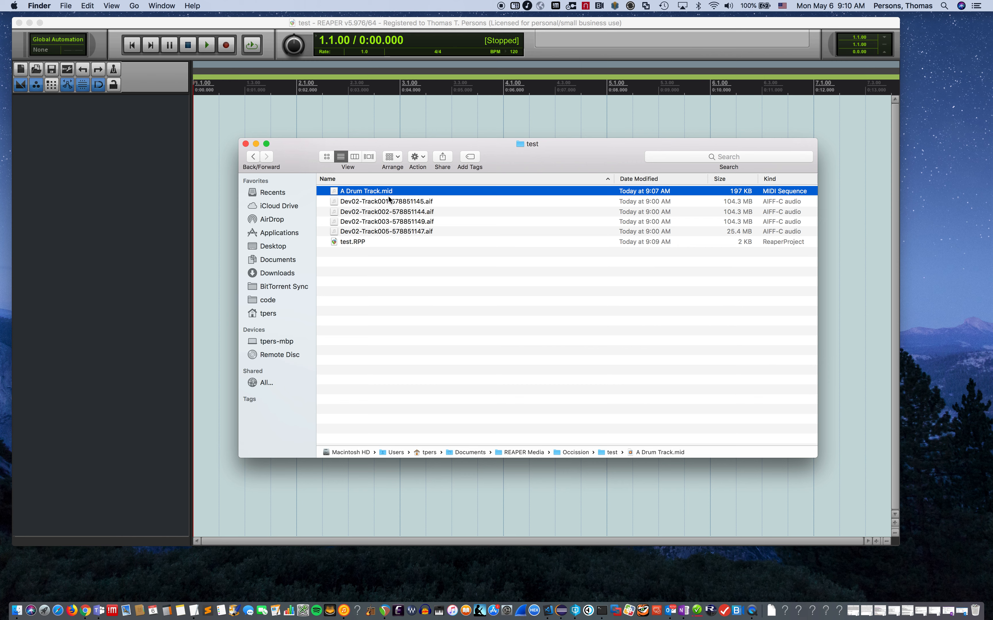
Insert A Drum Track.mid and the four Dev02-Track .aif files from the test folder into the REAPER project on separate tracks
{"action": "left_click", "coordinate": [380, 201]}
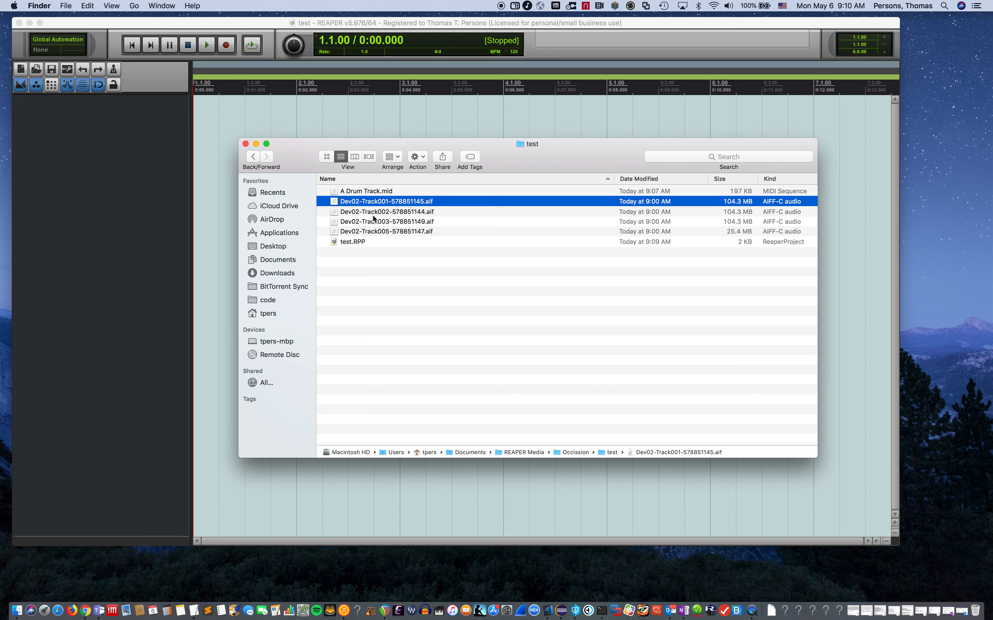
{"action": "left_click", "coordinate": [369, 191]}
{"action": "left_click", "coordinate": [370, 231], "text": "shift"}
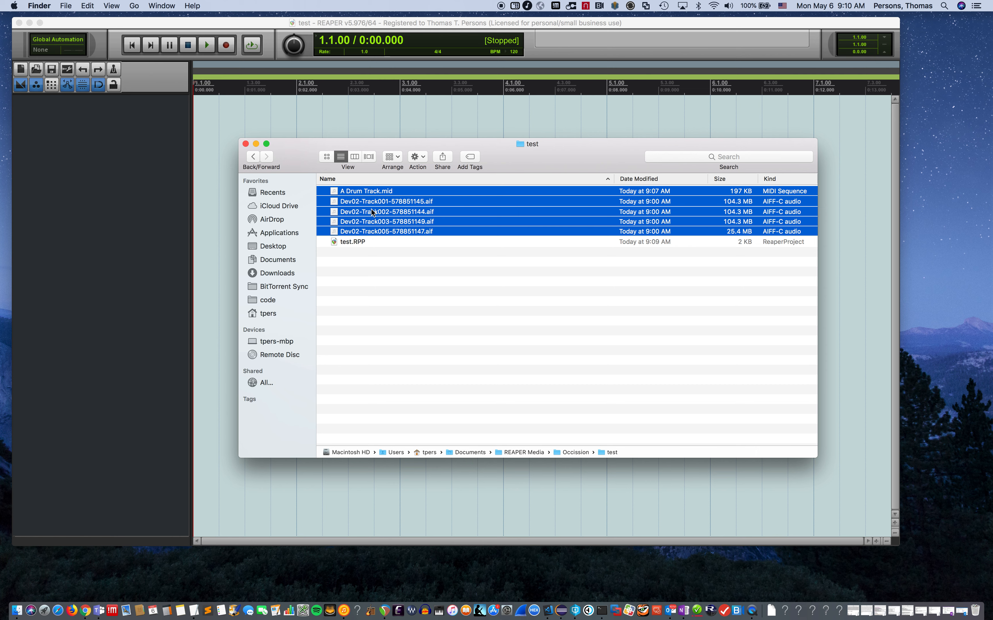
{"action": "left_click_drag", "start_coordinate": [366, 192], "coordinate": [103, 160]}
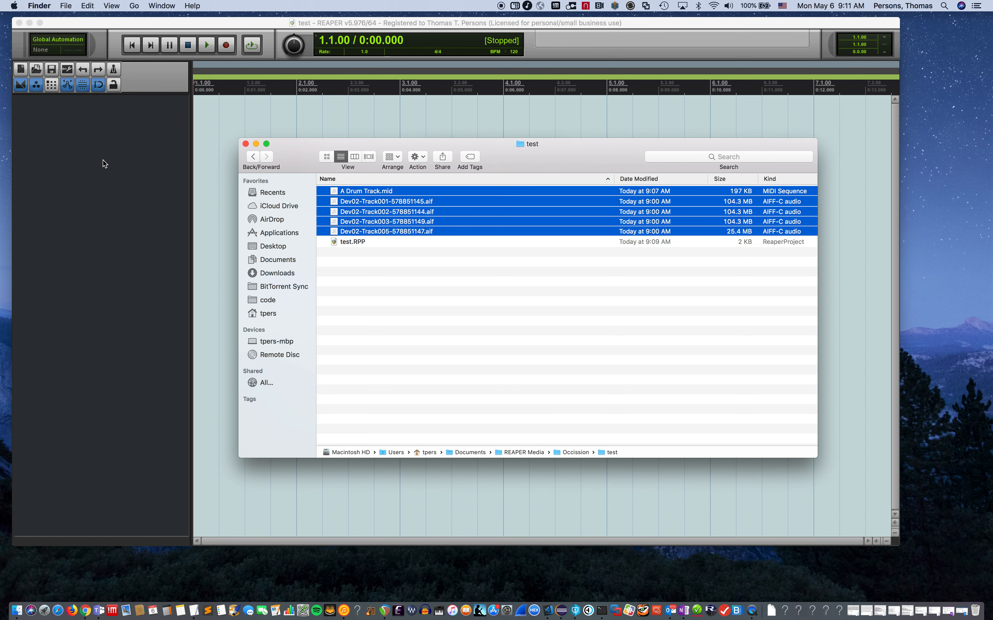
{"action": "left_click", "coordinate": [234, 23]}
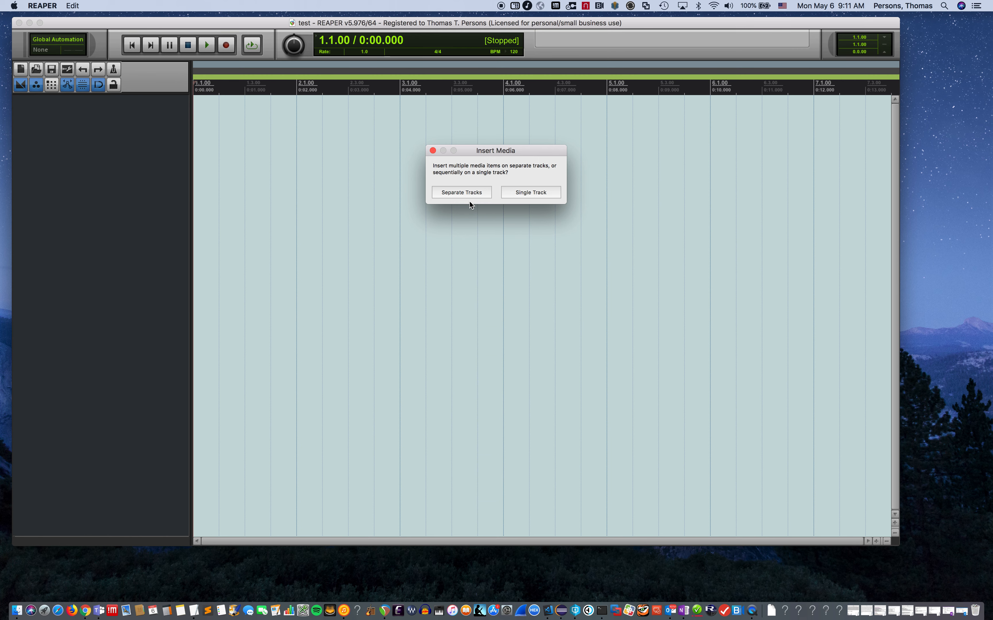
{"action": "left_click", "coordinate": [458, 193]}
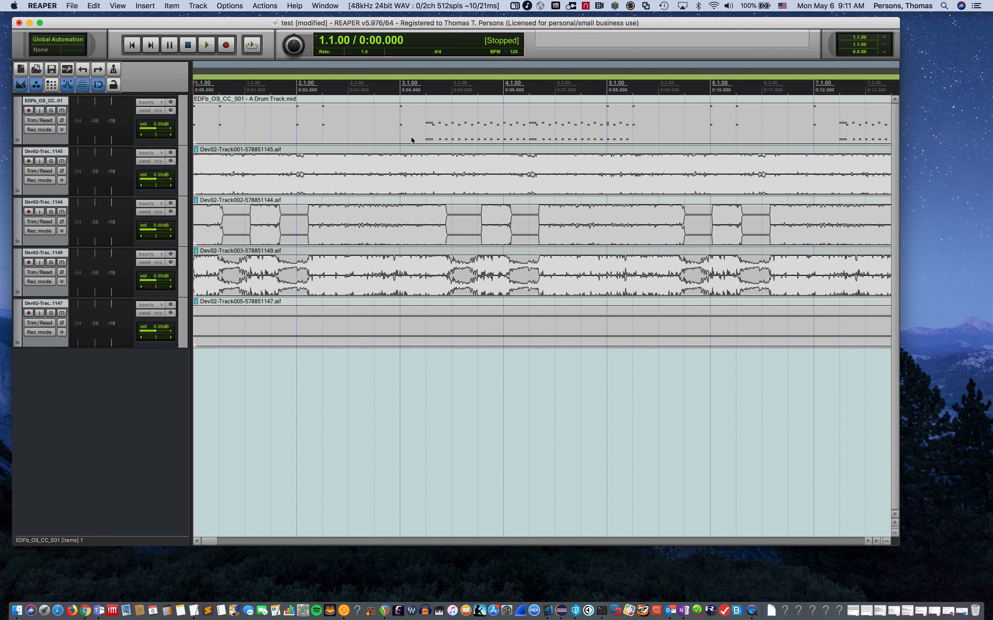
Open the project's tempo for editing
{"action": "double_click", "coordinate": [514, 51]}
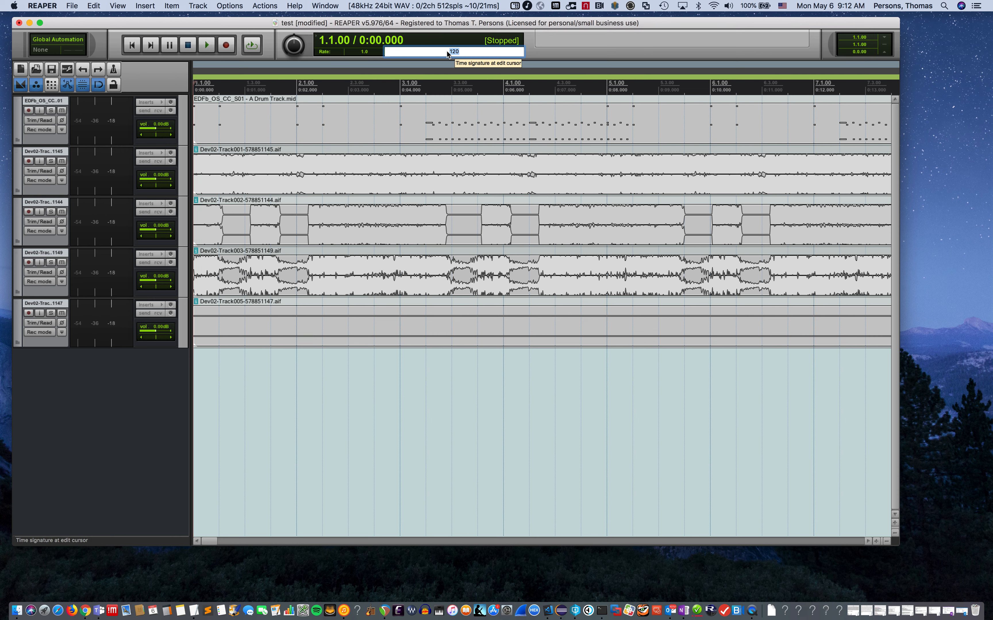
{"action": "left_click", "coordinate": [557, 52]}
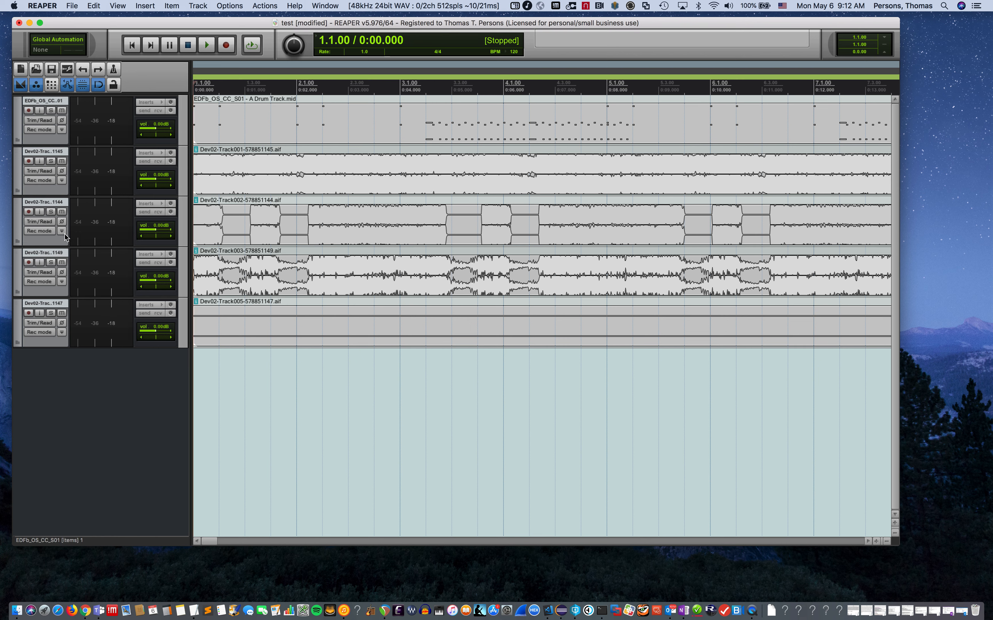
Set the track timebase of the four Dev02-Track audio tracks to Time
{"action": "left_click", "coordinate": [46, 152]}
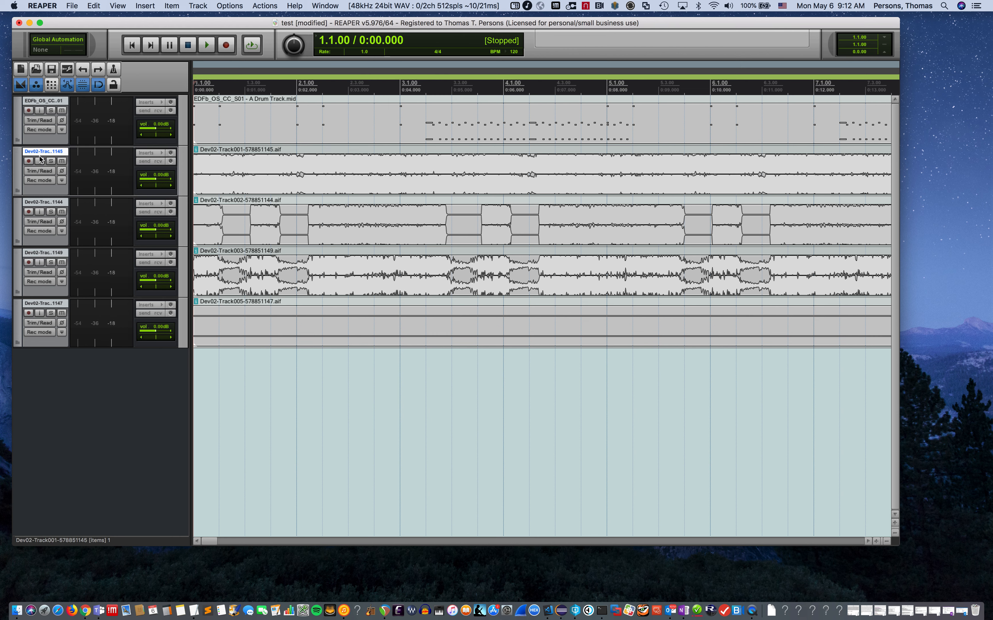
{"action": "left_click", "coordinate": [40, 155]}
{"action": "left_click", "coordinate": [43, 306], "text": "shift"}
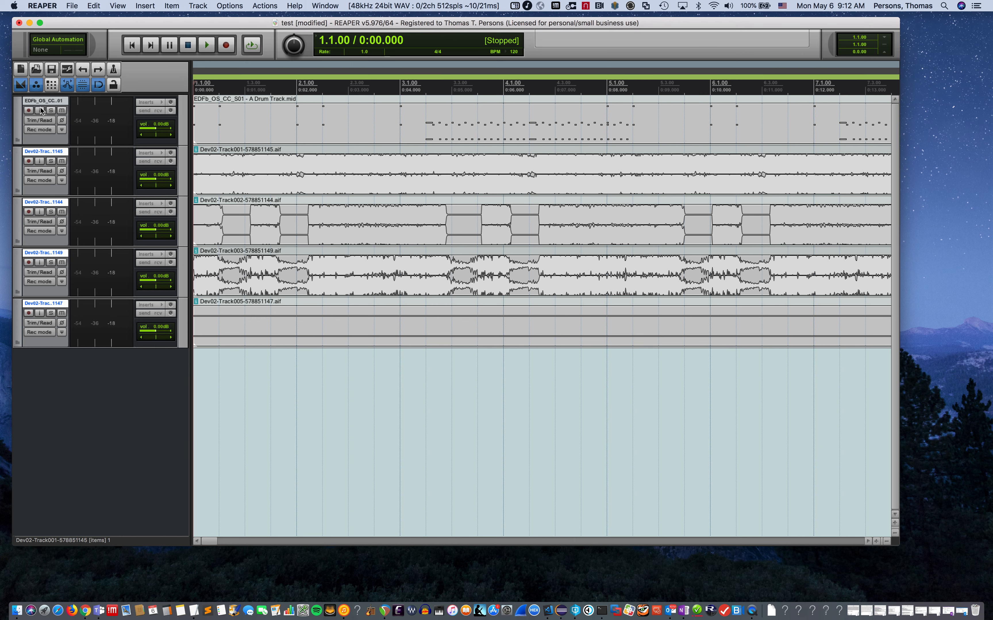
{"action": "right_click", "coordinate": [43, 152]}
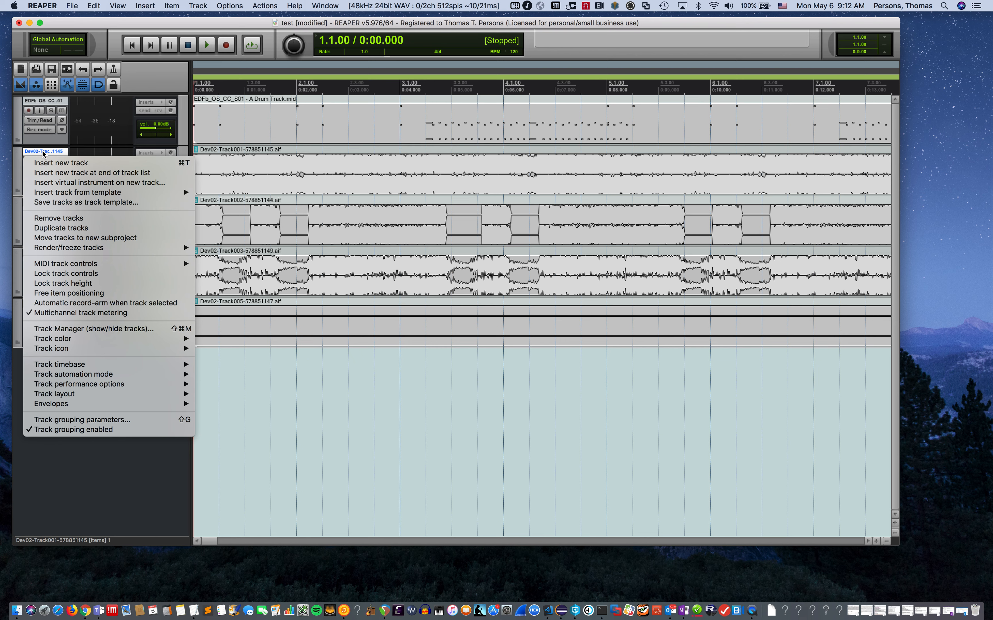
{"action": "mouse_move", "coordinate": [105, 366]}
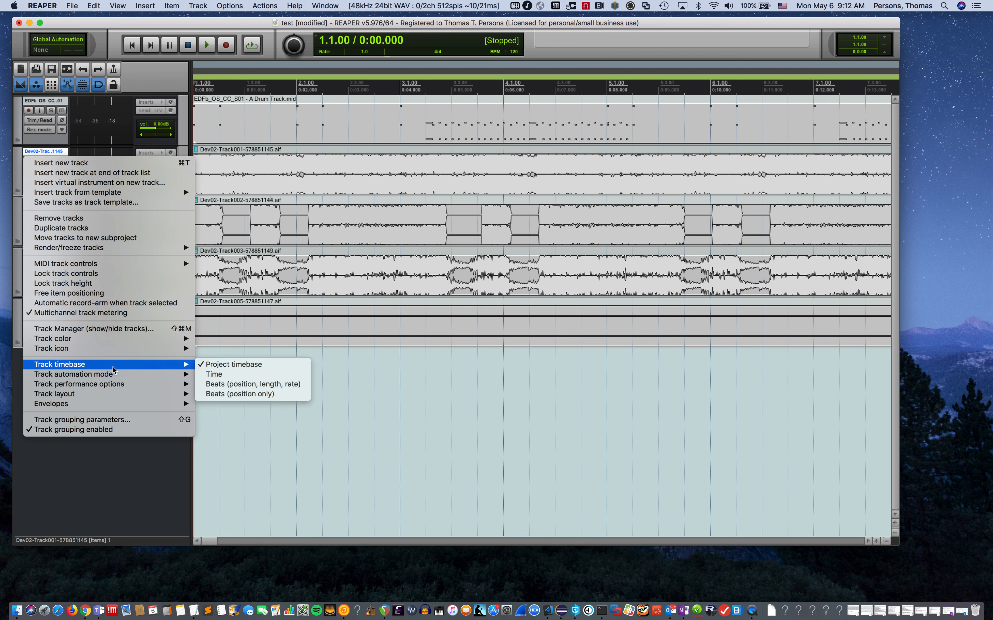
{"action": "left_click", "coordinate": [224, 375]}
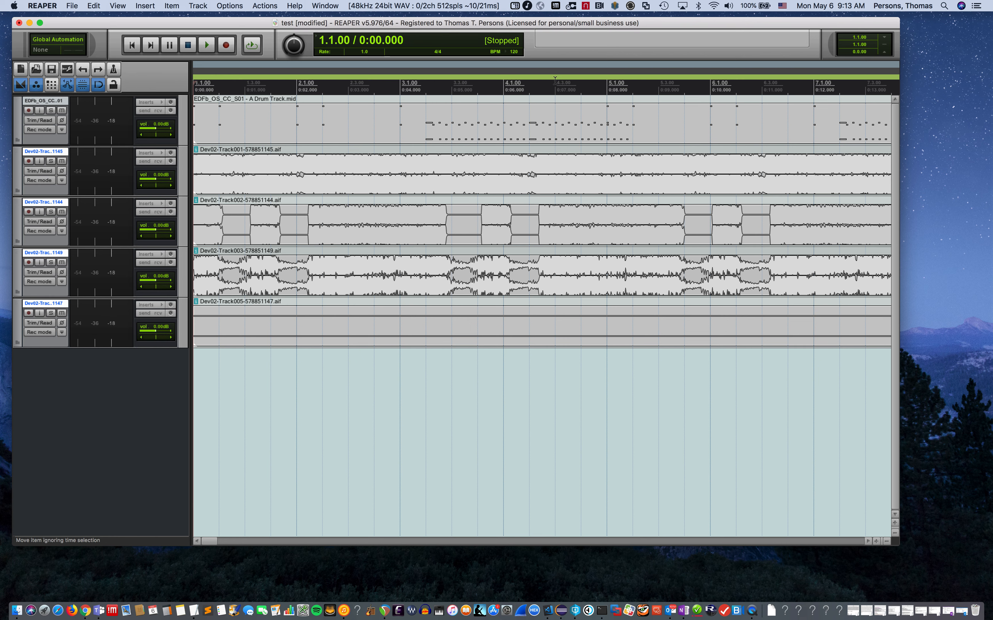
Set the project tempo to 215 BPM
{"action": "left_click", "coordinate": [515, 52]}
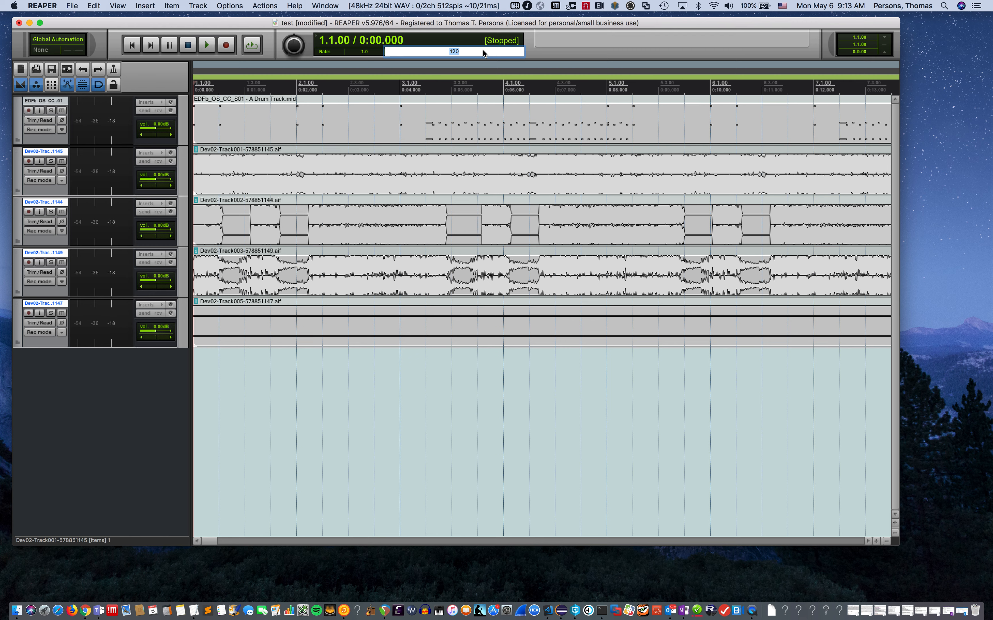
{"action": "type", "text": "215"}
{"action": "key", "text": "Return"}
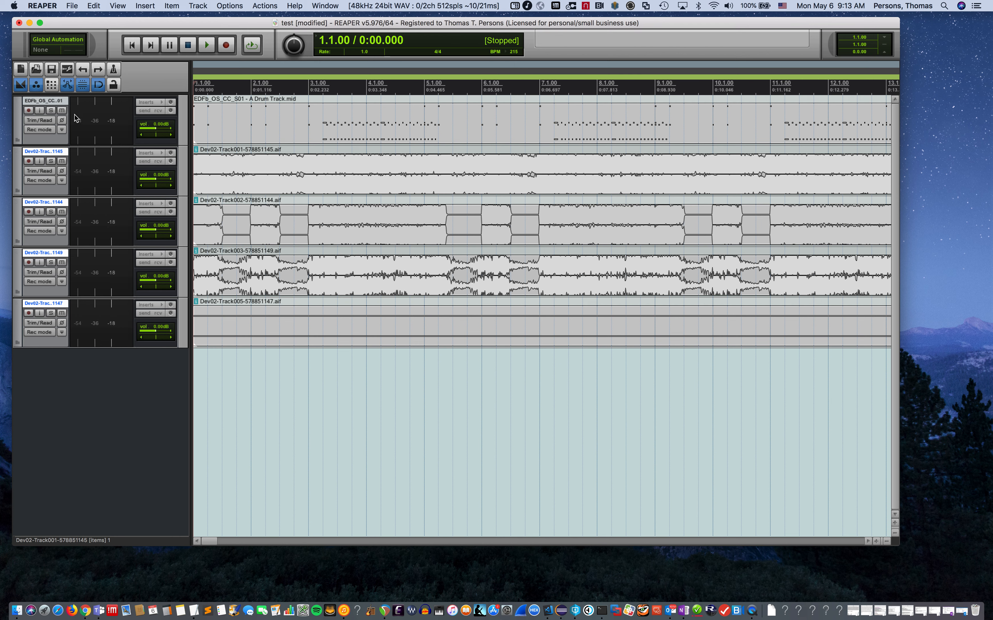
Add the VSTi Superior Drummer 2 to the drum MIDI track and load The Metal Foundry library in it
{"action": "left_click", "coordinate": [154, 100]}
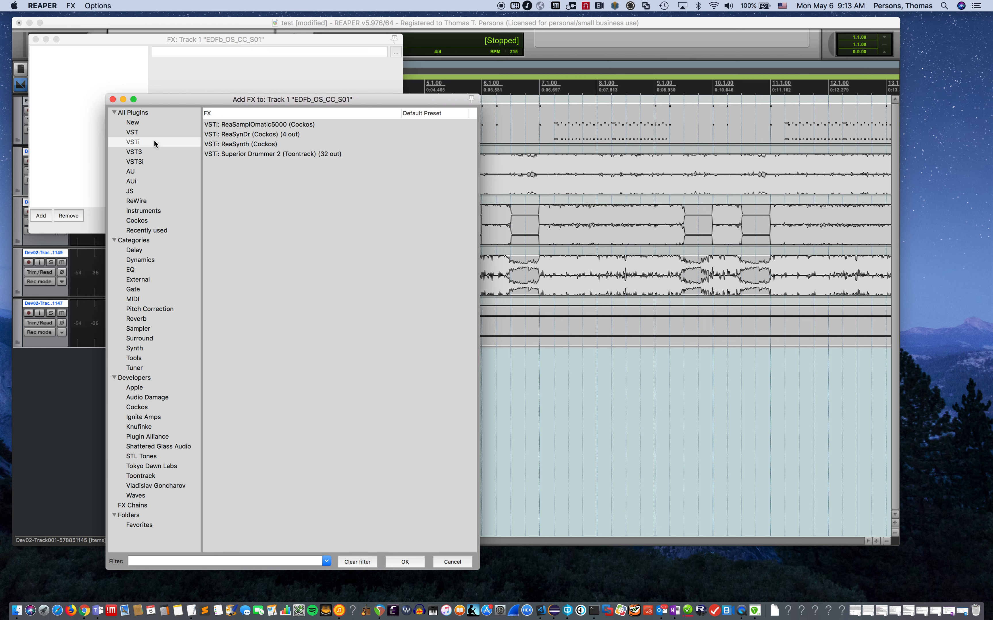
{"action": "left_click", "coordinate": [289, 154]}
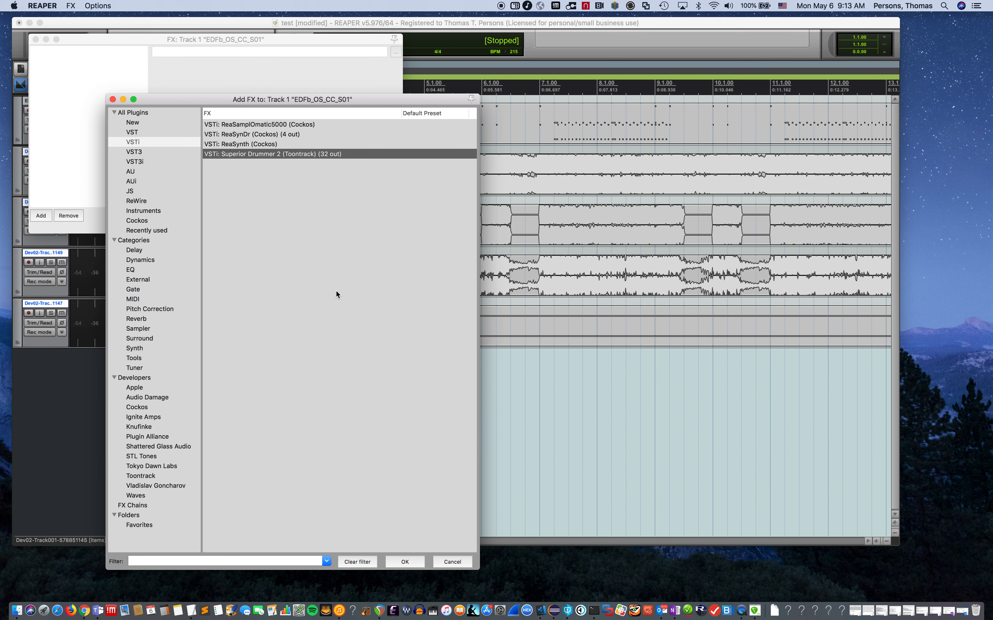
{"action": "left_click", "coordinate": [405, 562]}
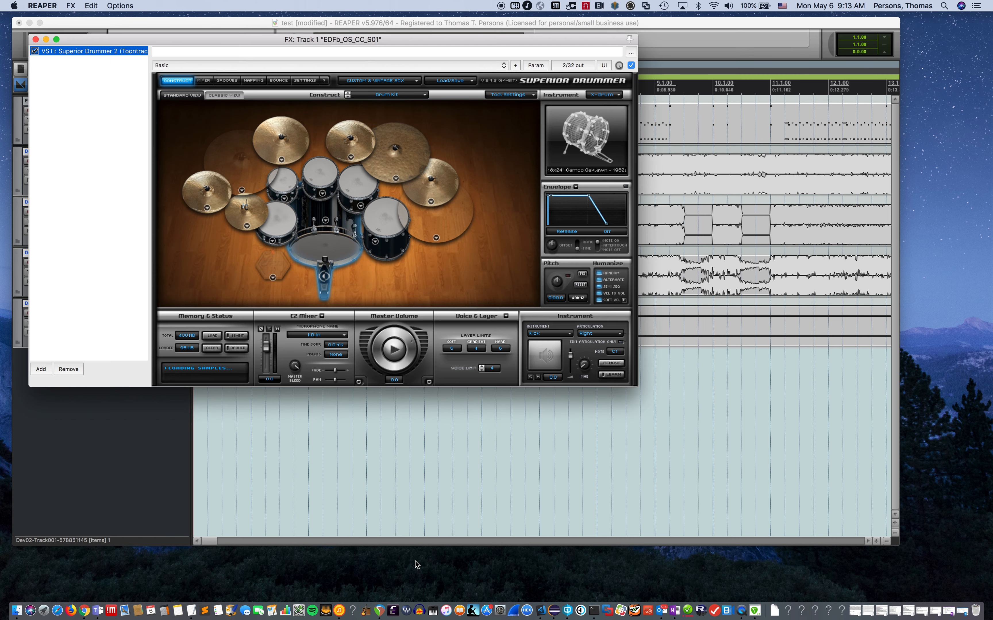
{"action": "left_click", "coordinate": [392, 81]}
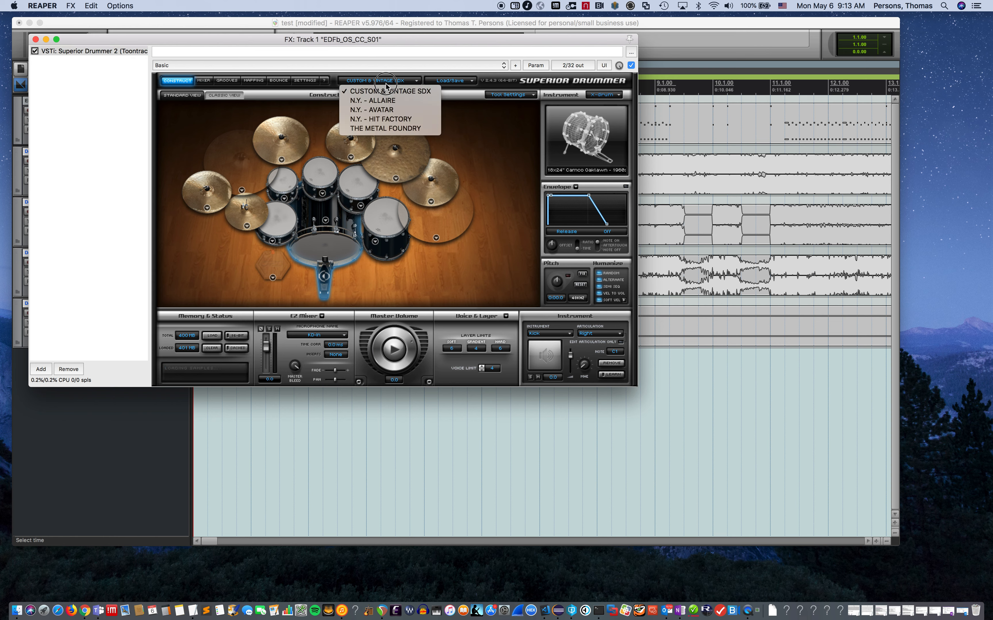
{"action": "left_click", "coordinate": [401, 128]}
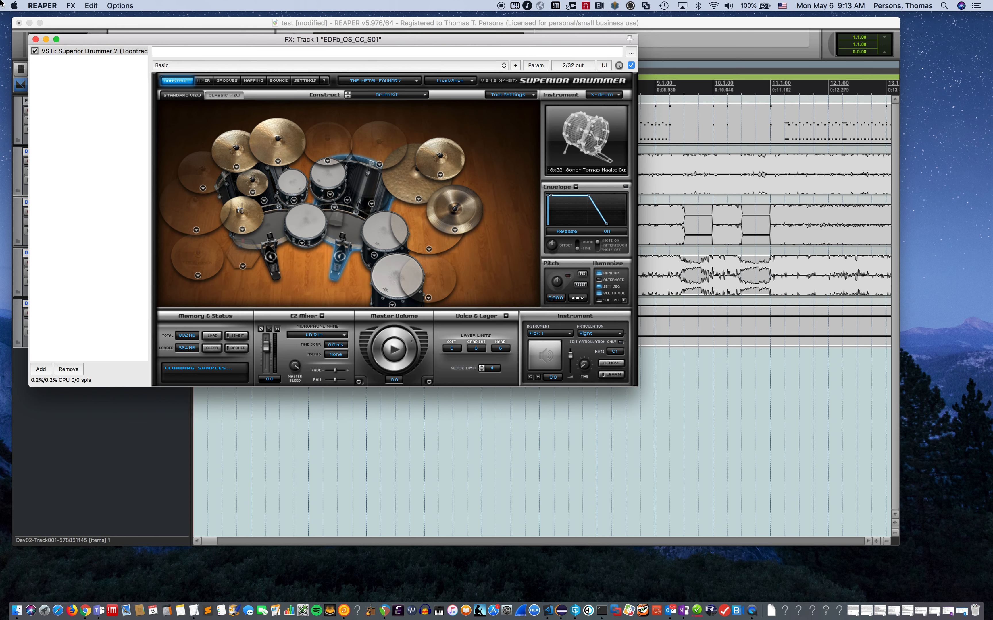
{"action": "left_click", "coordinate": [35, 39]}
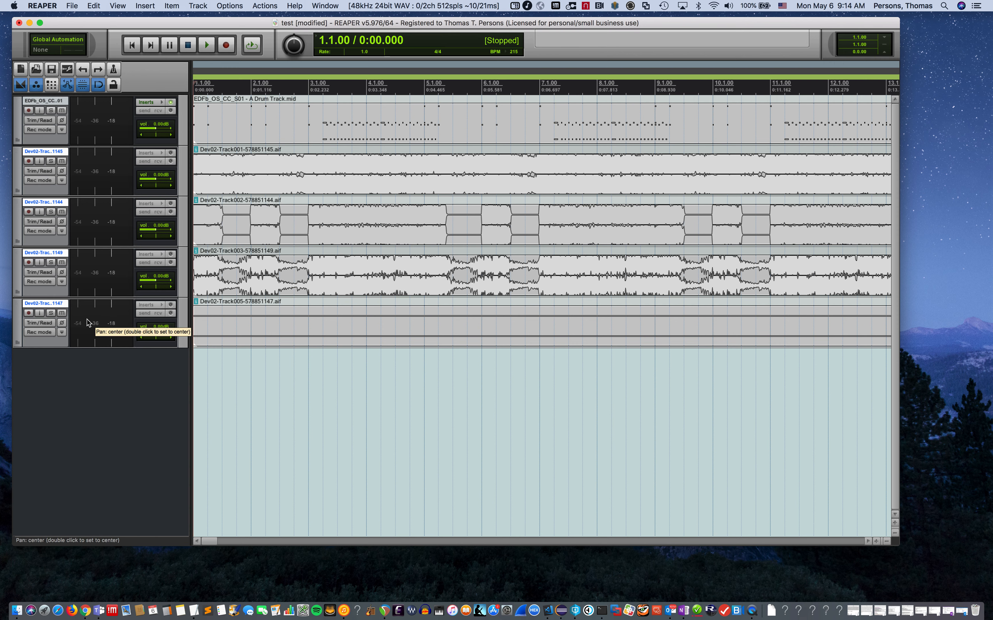
Audition the Dev02-Track003 audio track on its own in solo, and clear the solo
{"action": "left_click", "coordinate": [52, 262]}
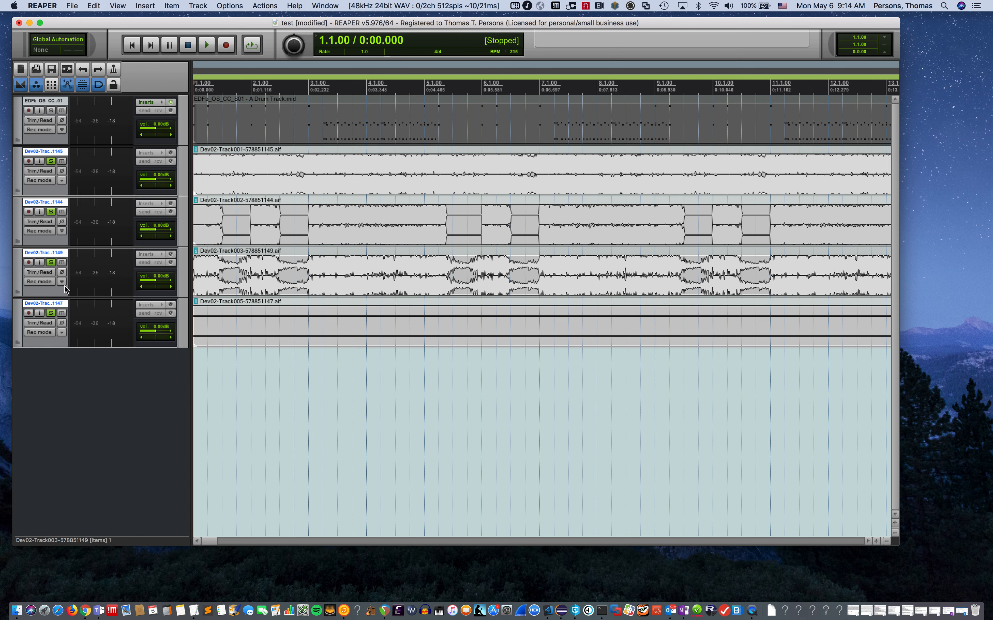
{"action": "left_click", "coordinate": [51, 262]}
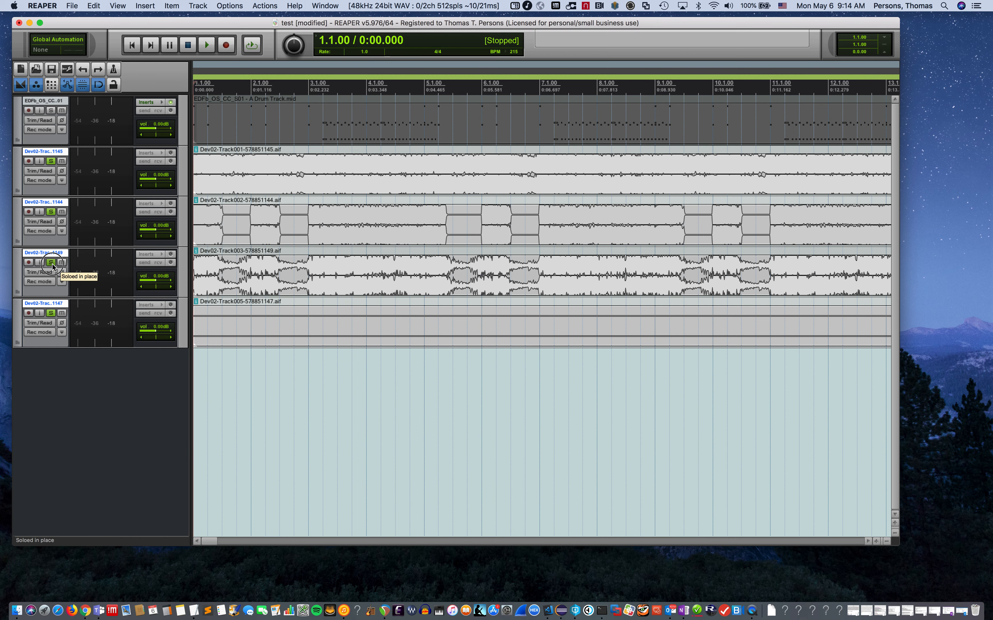
{"action": "left_click", "coordinate": [51, 151]}
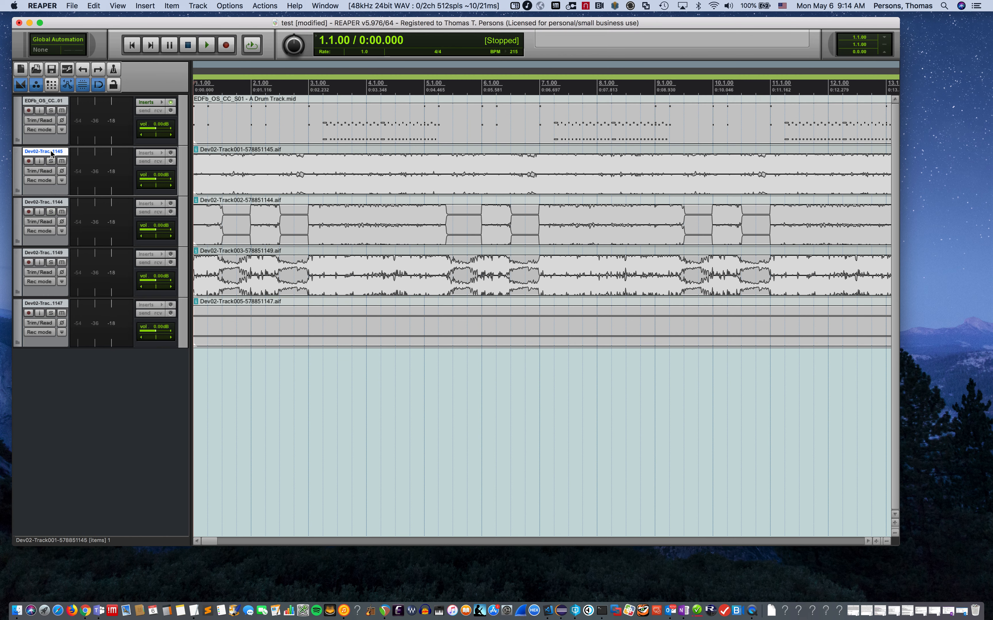
{"action": "left_click", "coordinate": [55, 263]}
{"action": "key", "text": "space"}
{"action": "key", "text": "space"}
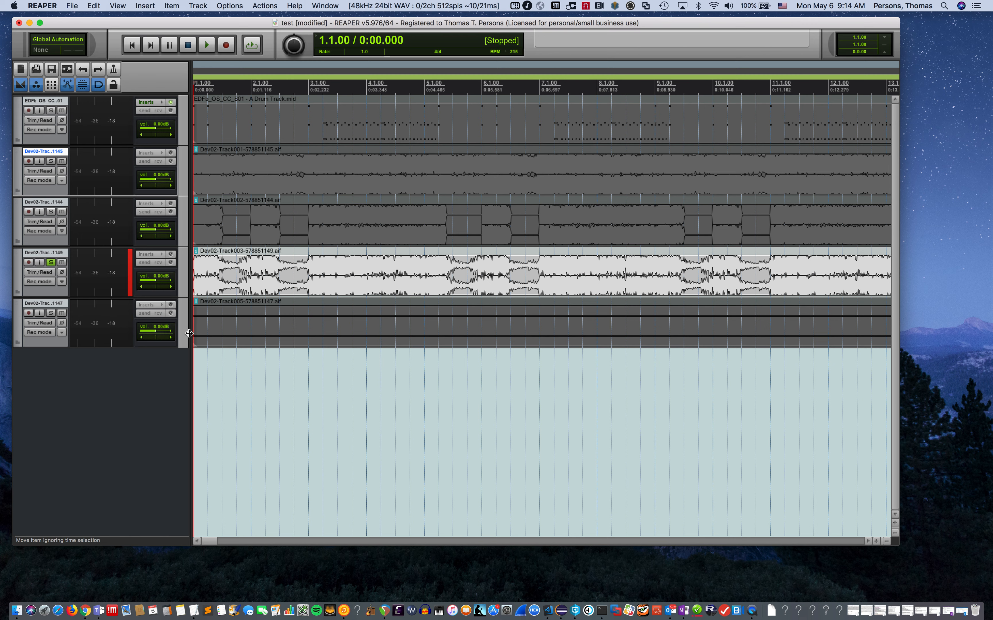
{"action": "left_click", "coordinate": [50, 262]}
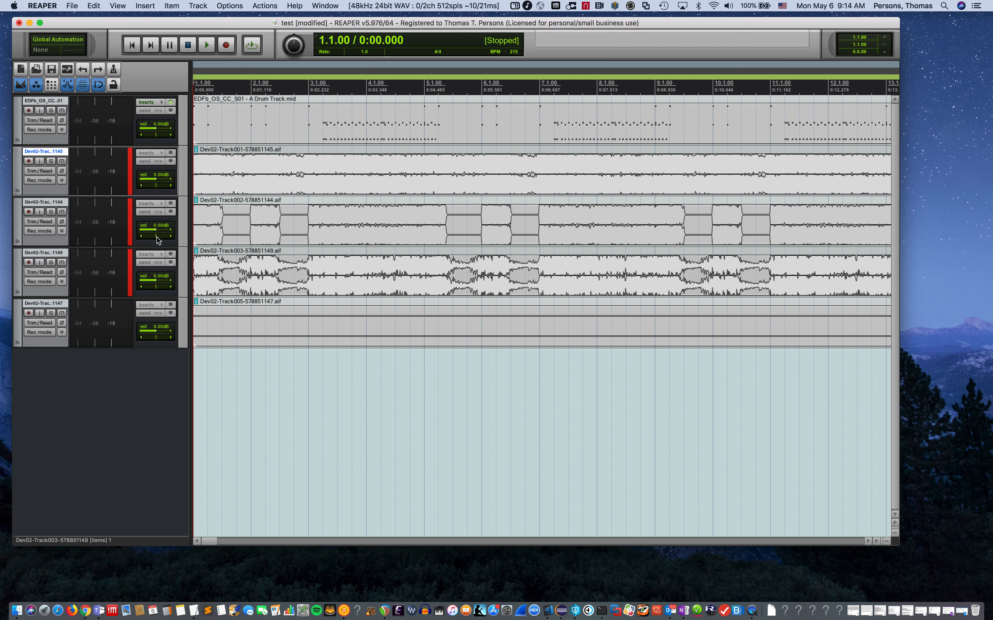
Pan the Dev02-Track002 track to the right and the Dev02-Track001 track to the left
{"action": "left_click_drag", "start_coordinate": [155, 236], "coordinate": [171, 236]}
{"action": "left_click_drag", "start_coordinate": [156, 185], "coordinate": [141, 186]}
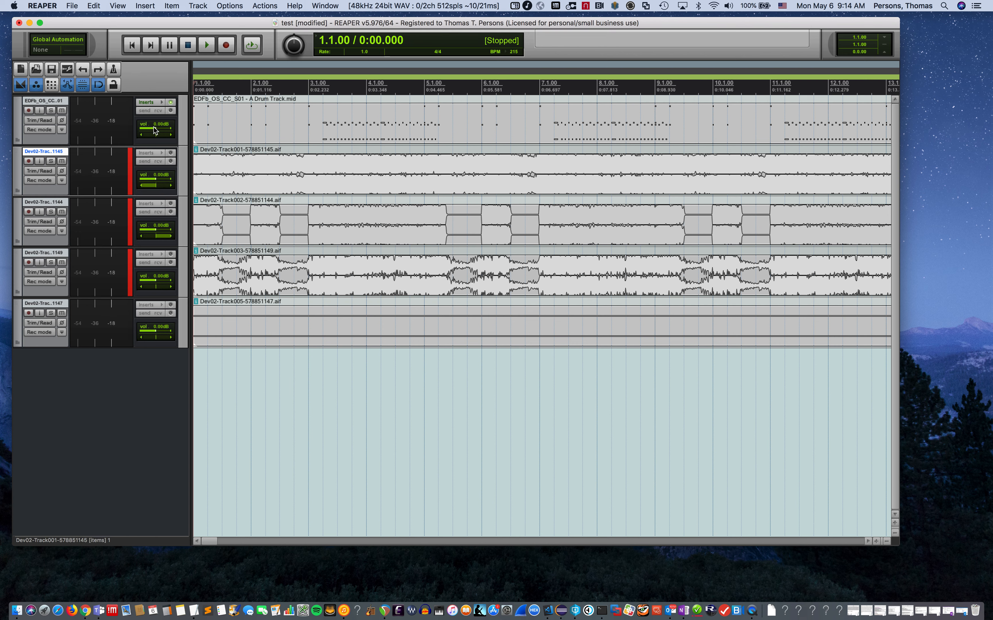
Lower the drum track to -22.4 dB and the four audio tracks, in order, to -23.4, -25.5, -19.3 and -23.4 dB
{"action": "left_click_drag", "start_coordinate": [154, 129], "coordinate": [147, 129]}
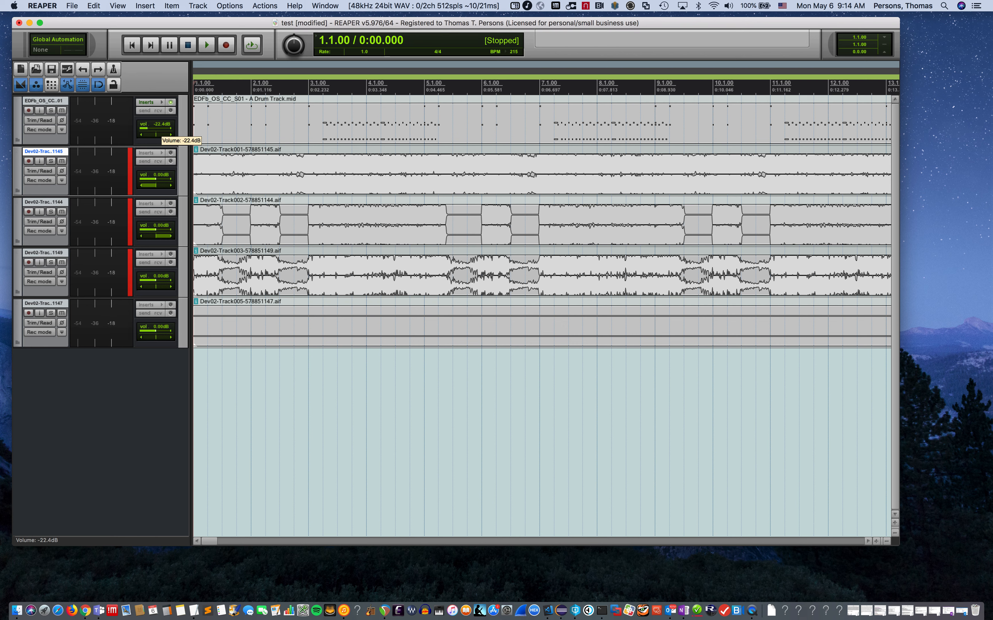
{"action": "left_click_drag", "start_coordinate": [156, 181], "coordinate": [155, 179]}
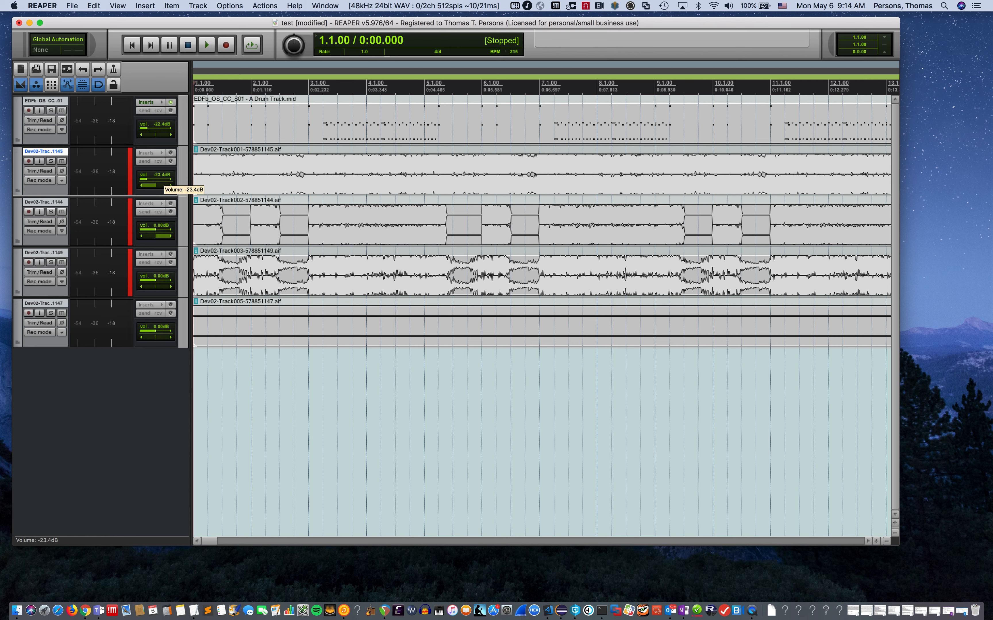
{"action": "left_click_drag", "start_coordinate": [156, 235], "coordinate": [154, 235]}
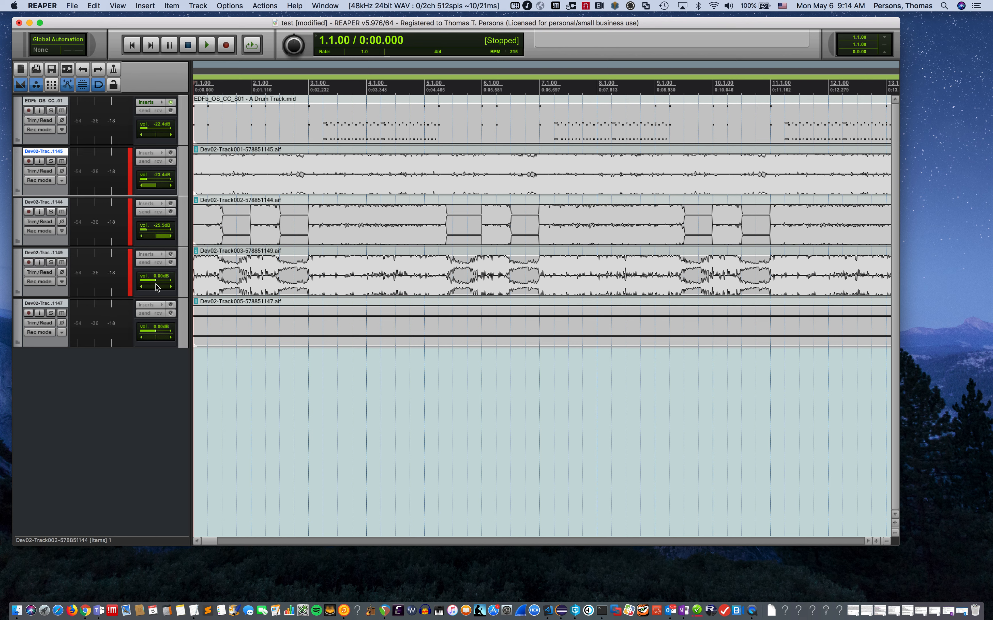
{"action": "left_click_drag", "start_coordinate": [156, 283], "coordinate": [154, 283]}
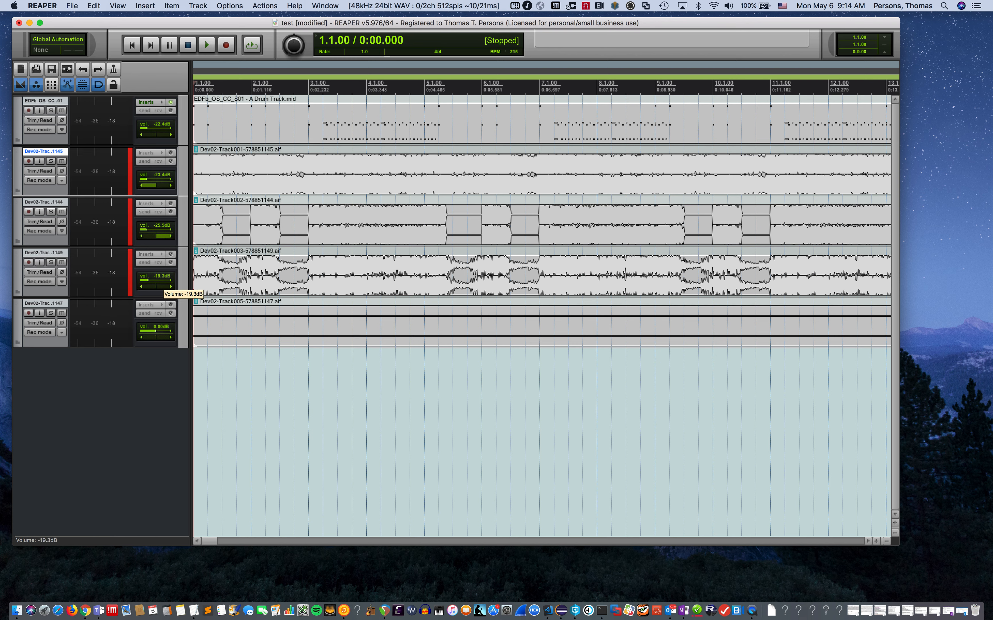
{"action": "left_click_drag", "start_coordinate": [156, 338], "coordinate": [154, 337]}
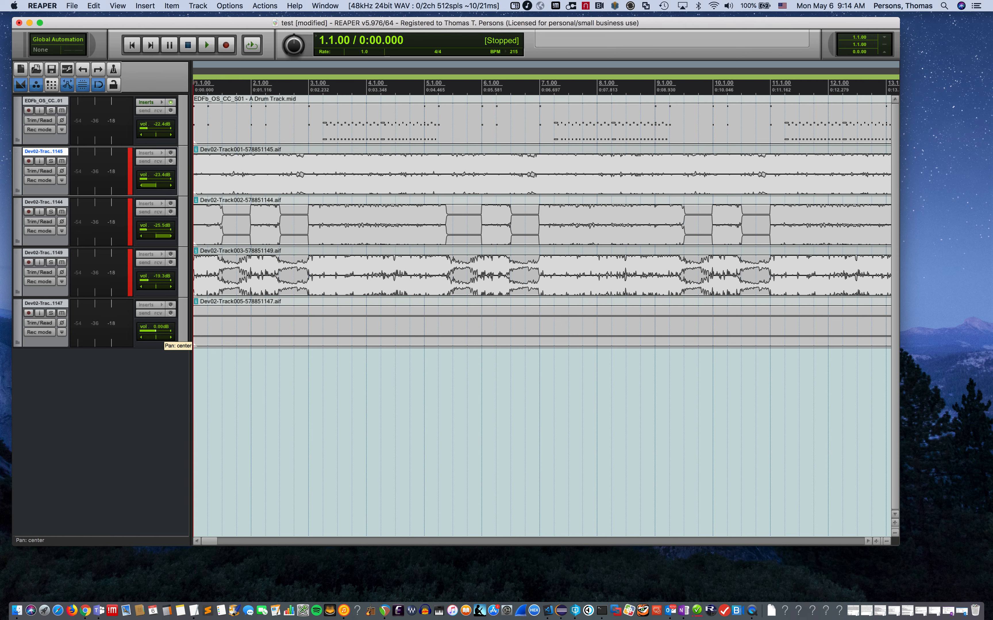
{"action": "left_click_drag", "start_coordinate": [158, 332], "coordinate": [151, 333]}
During playback, raise the system volume and set the drum track to -13.9 dB and the Dev02-Track003 track to -26.2 dB
{"action": "key", "text": "space"}
{"action": "key", "text": "XF86AudioRaiseVolume"}
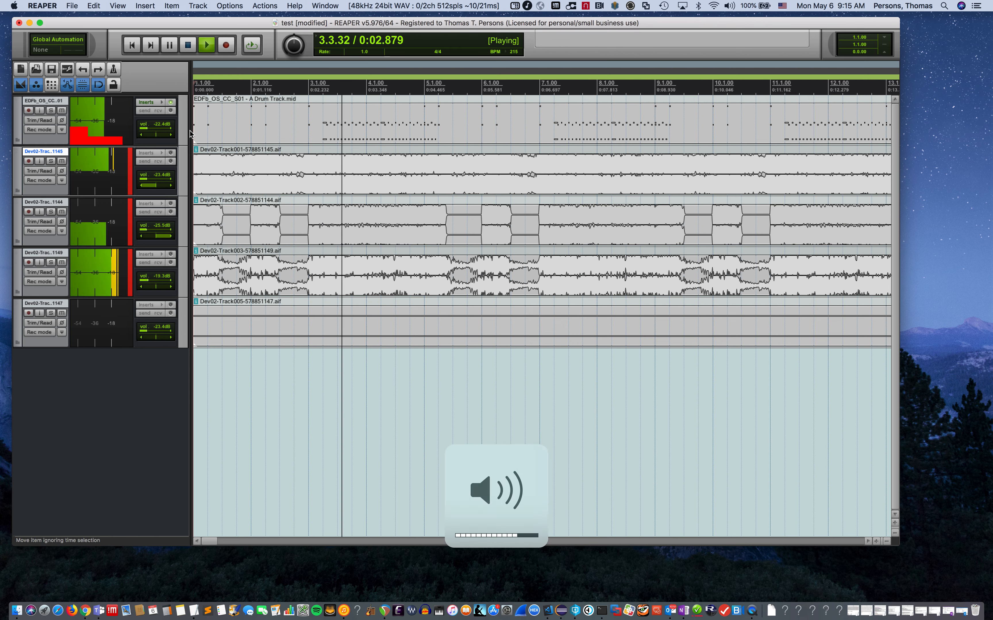
{"action": "left_click_drag", "start_coordinate": [146, 132], "coordinate": [151, 132]}
{"action": "left_click_drag", "start_coordinate": [148, 281], "coordinate": [148, 282]}
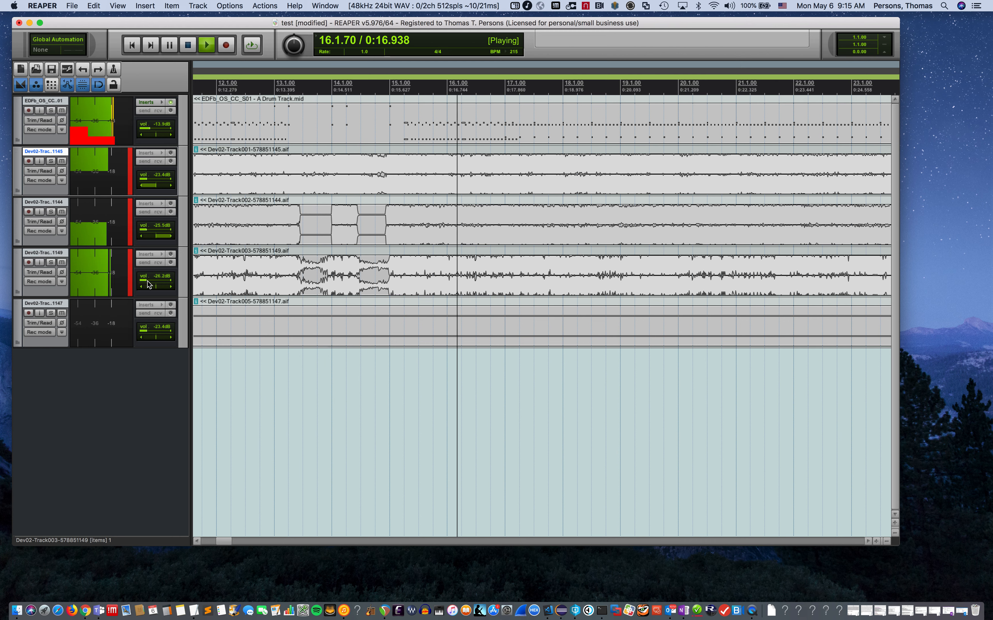
{"action": "key", "text": "space"}
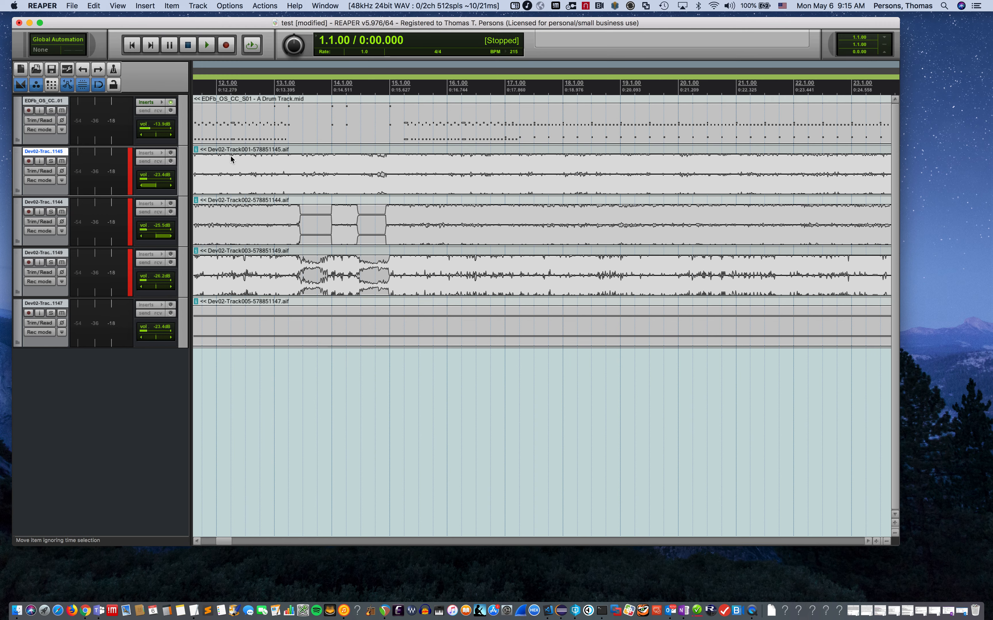
Examine the note layout of the A Drum Track.mid item in the MIDI editor
{"action": "double_click", "coordinate": [287, 107]}
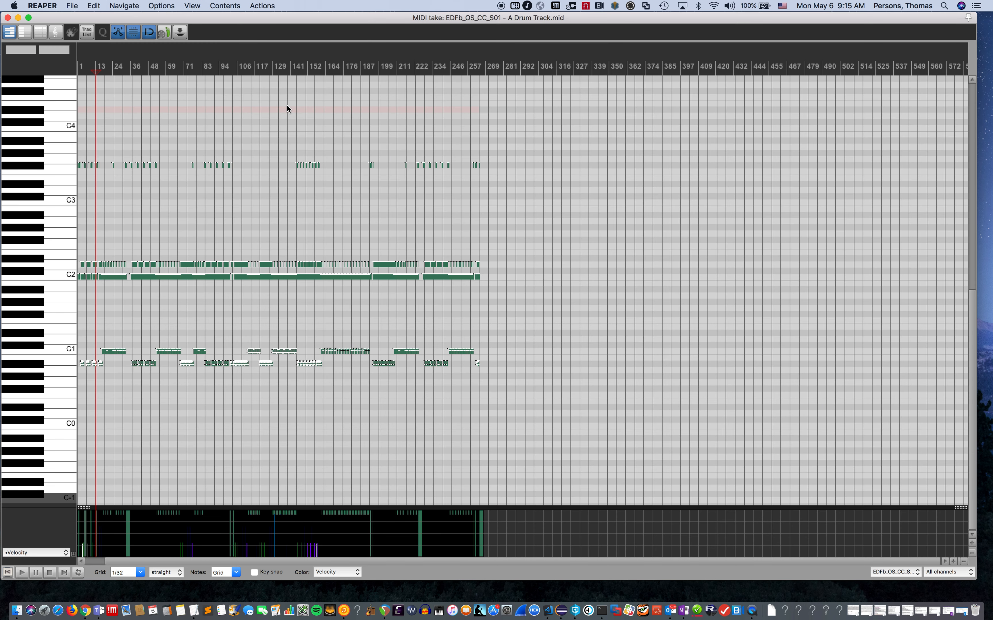
{"action": "scroll", "coordinate": [288, 105], "scroll_direction": "down", "scroll_amount": 8}
{"action": "scroll", "coordinate": [288, 105], "scroll_direction": "up", "scroll_amount": 12}
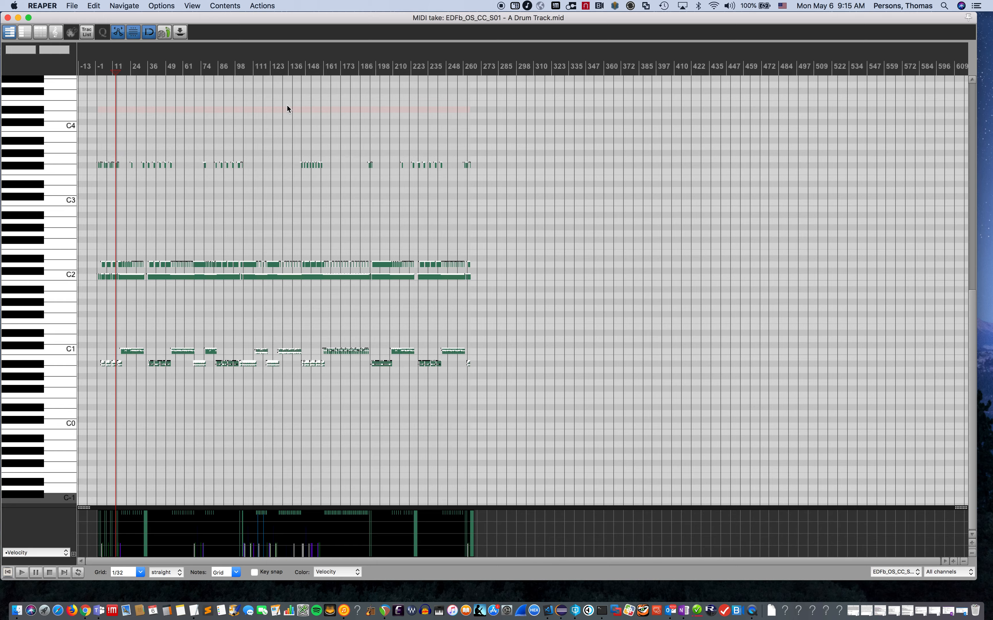
{"action": "scroll", "coordinate": [287, 105], "scroll_direction": "up", "scroll_amount": 10}
{"action": "scroll", "coordinate": [287, 105], "scroll_direction": "down", "scroll_amount": 1}
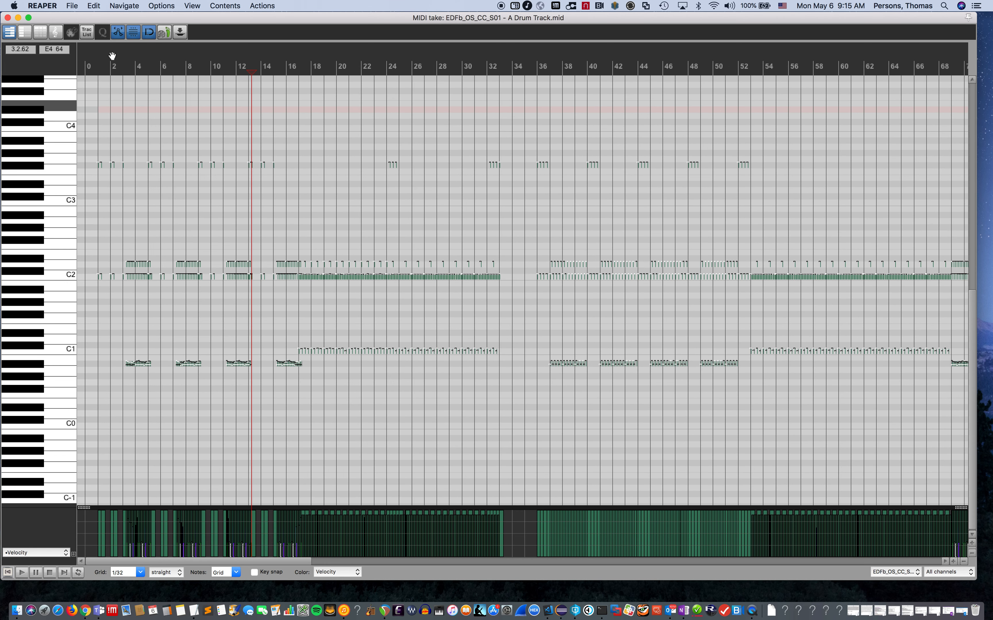
{"action": "left_click", "coordinate": [7, 17]}
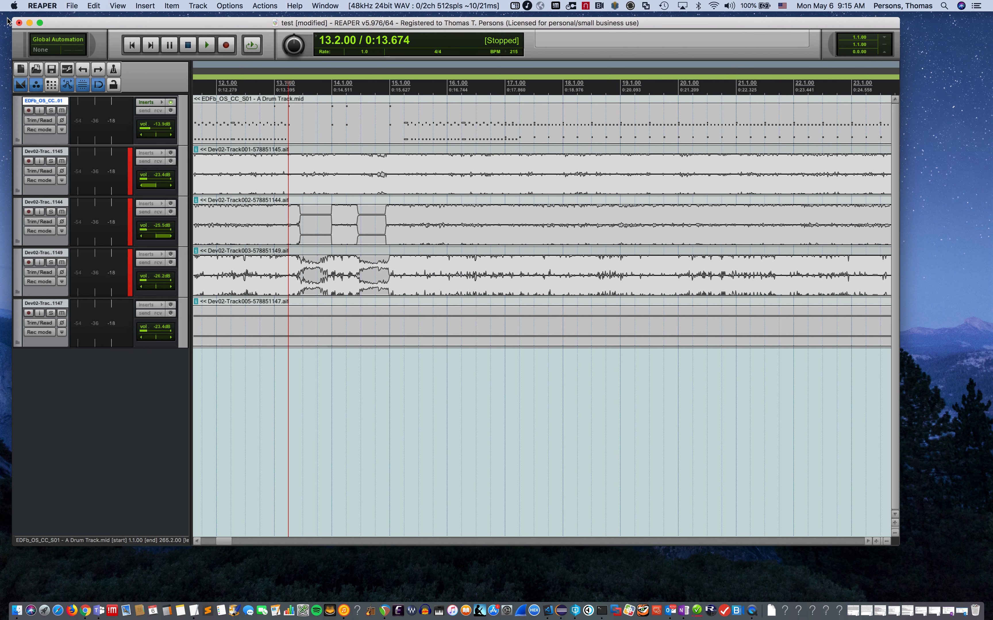
Move the project window away from the desktop's edge and try toggling the desktop icons with HiddenMe
{"action": "left_click_drag", "start_coordinate": [129, 23], "coordinate": [152, 41]}
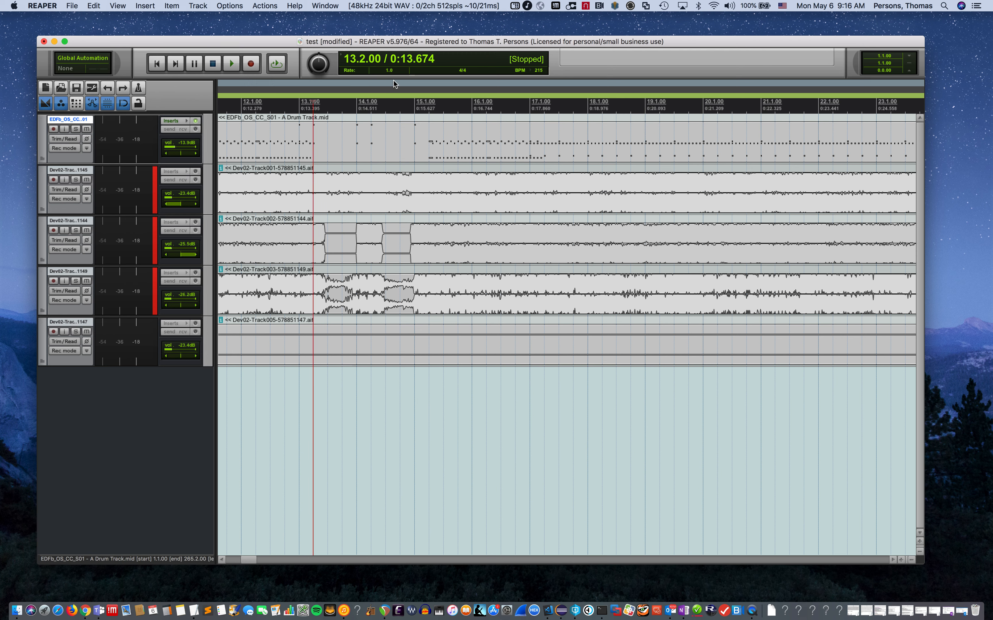
{"action": "left_click", "coordinate": [514, 6]}
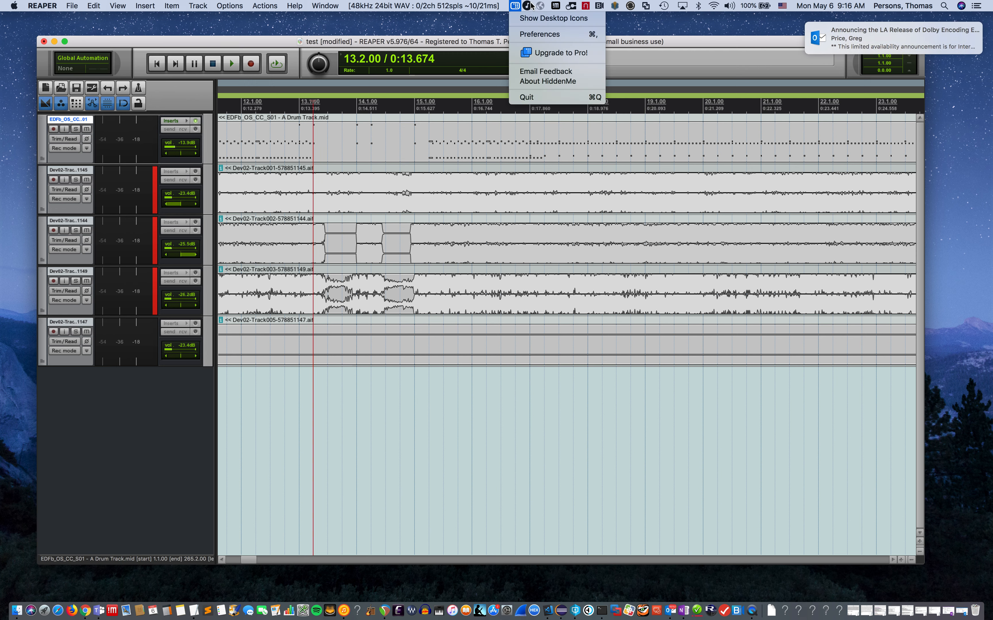
{"action": "left_click", "coordinate": [515, 5]}
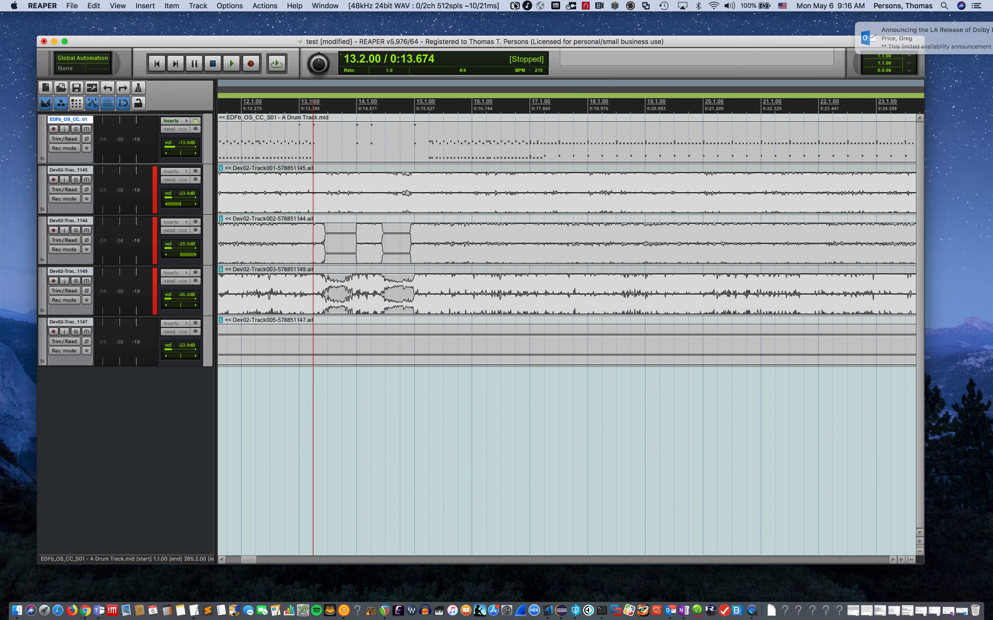
{"action": "left_click", "coordinate": [514, 6]}
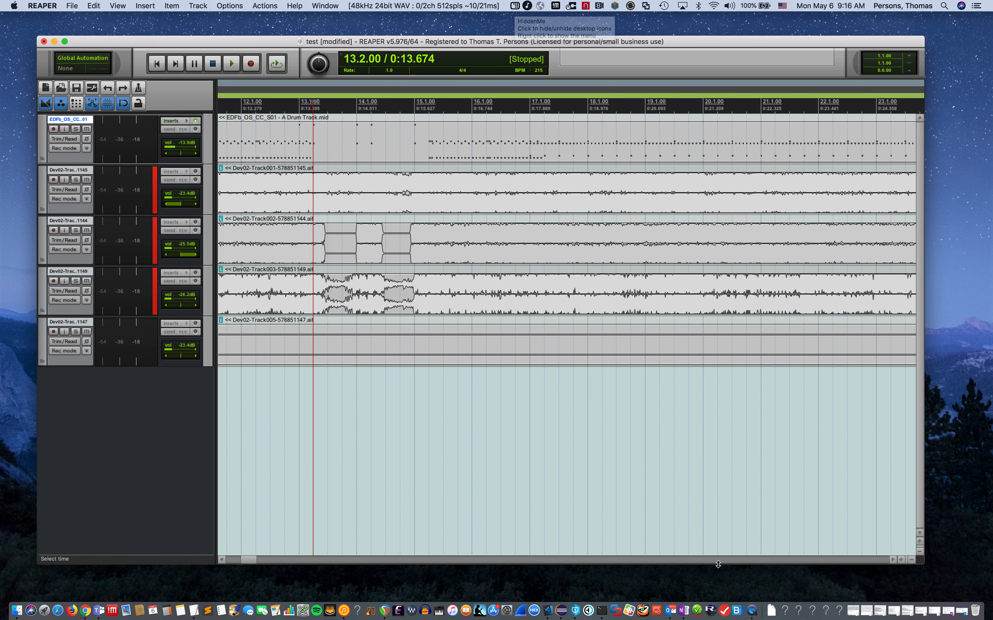